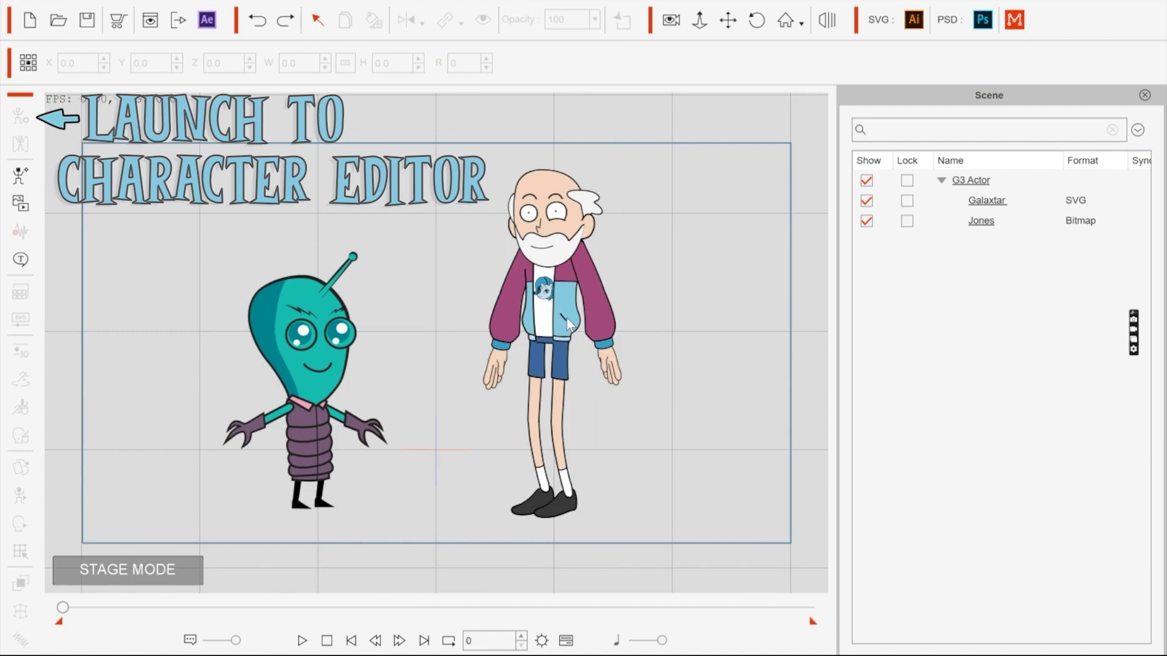
# In Photoshop, paint over the pocket line on Jones's jacket with its sampled light blue using a 23 px brush, and save the file.
pyautogui.click(20, 114)
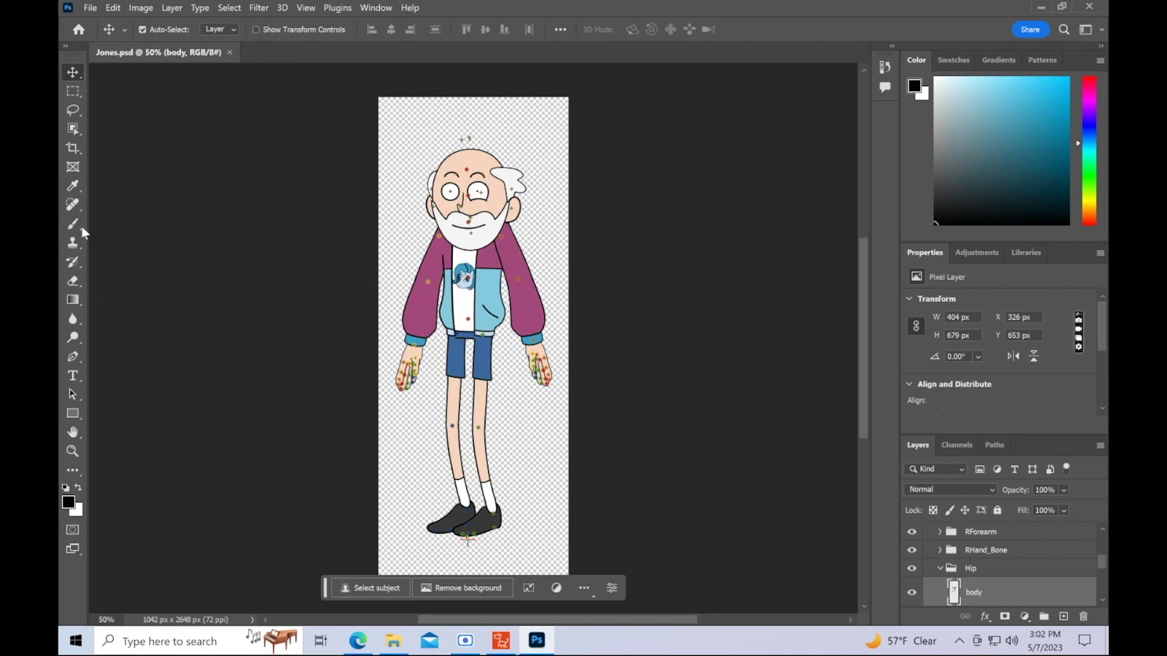
pyautogui.click(72, 190)
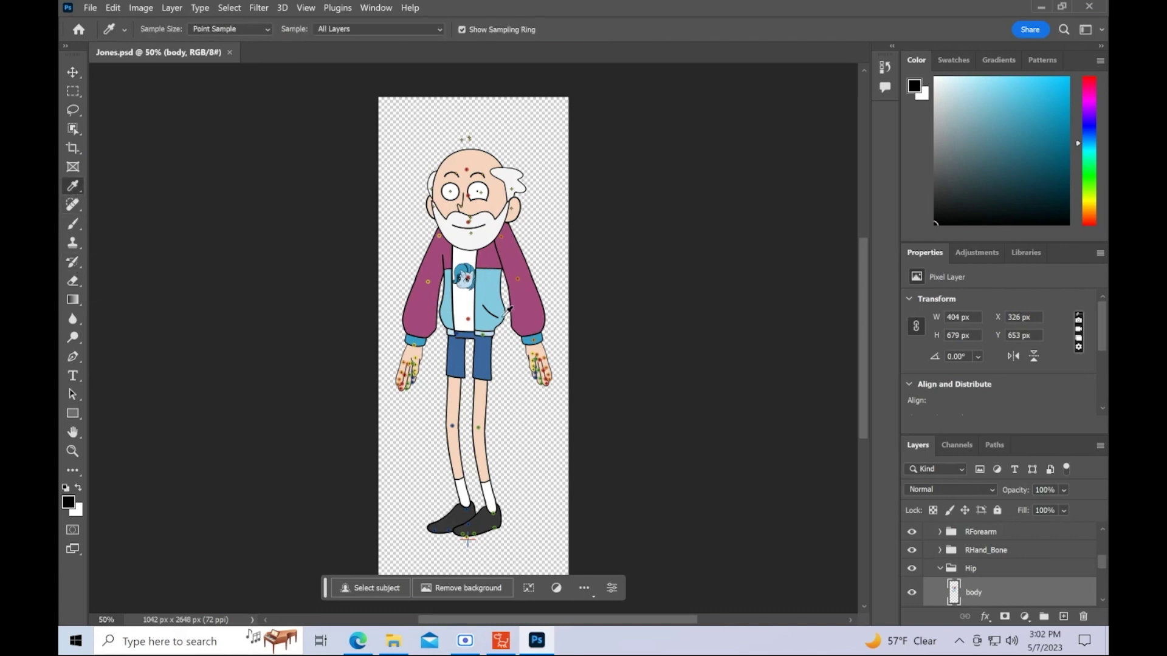
pyautogui.click(488, 294)
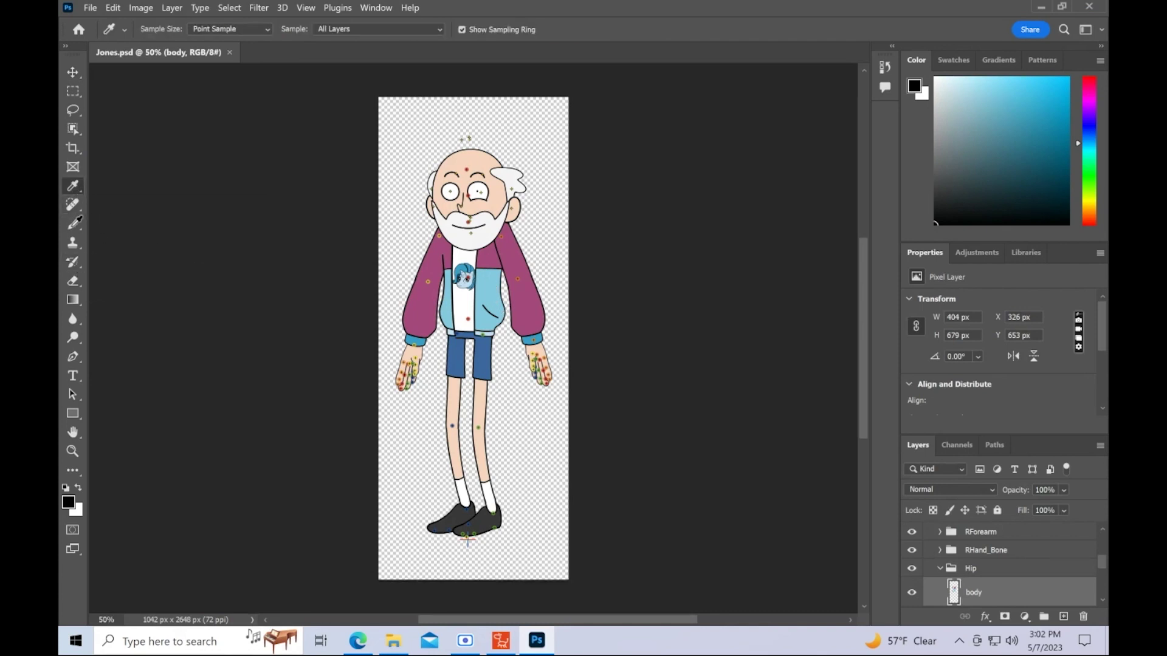
pyautogui.click(73, 225)
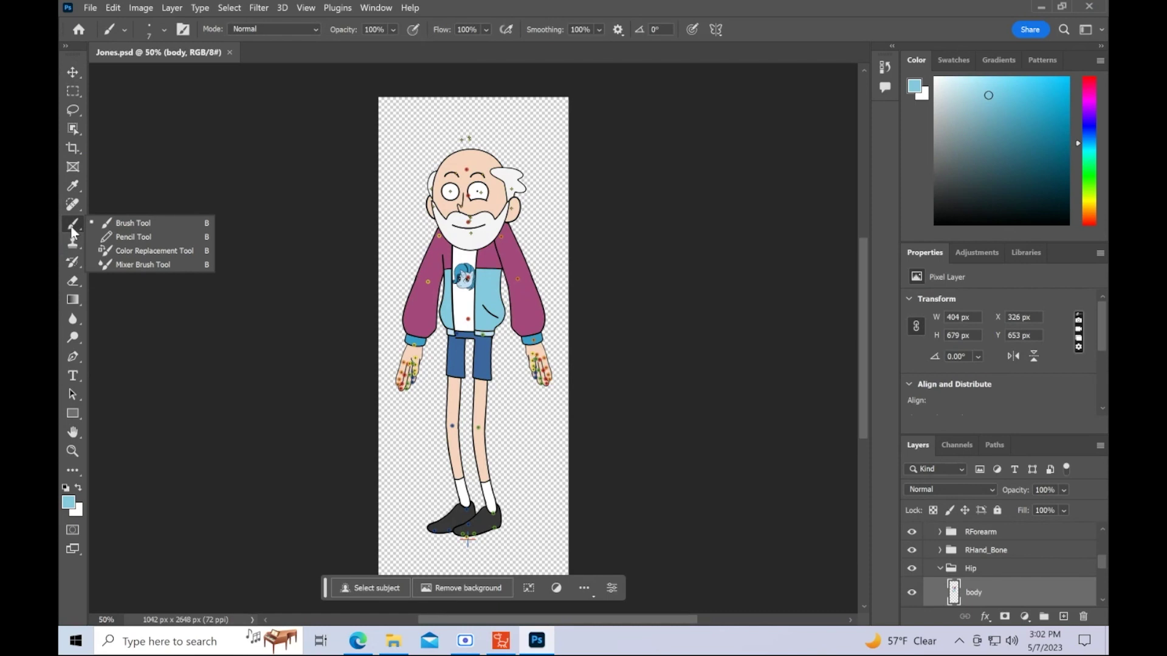
pyautogui.click(162, 28)
pyautogui.moveTo(169, 73); pyautogui.dragTo(150, 75)
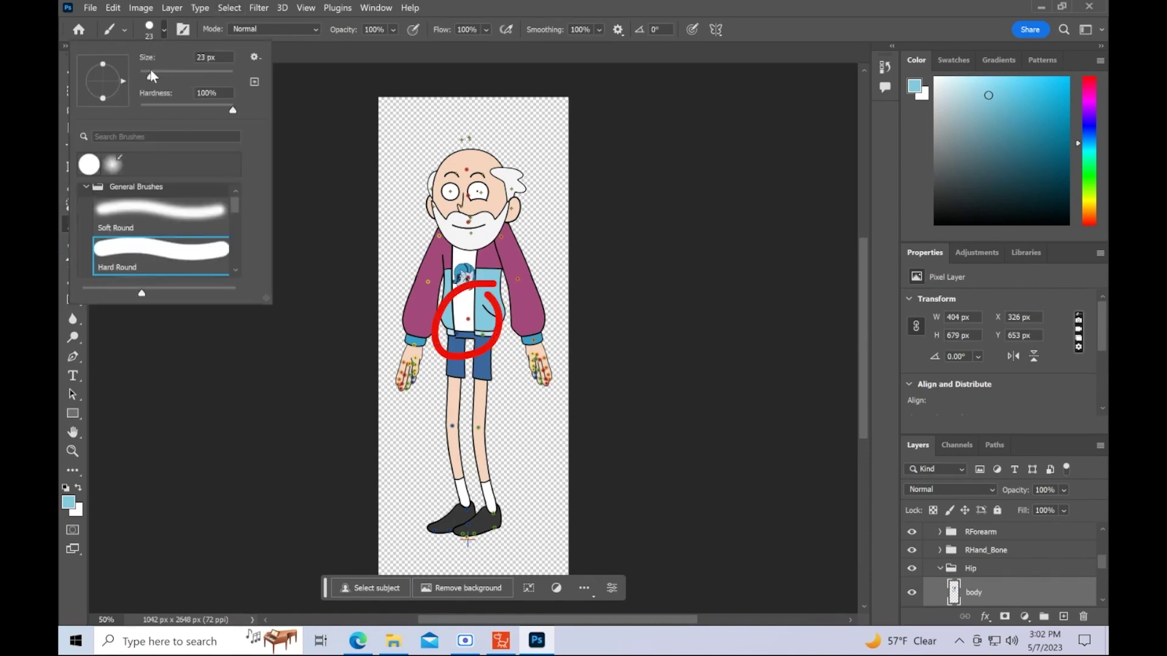
pyautogui.click(486, 311)
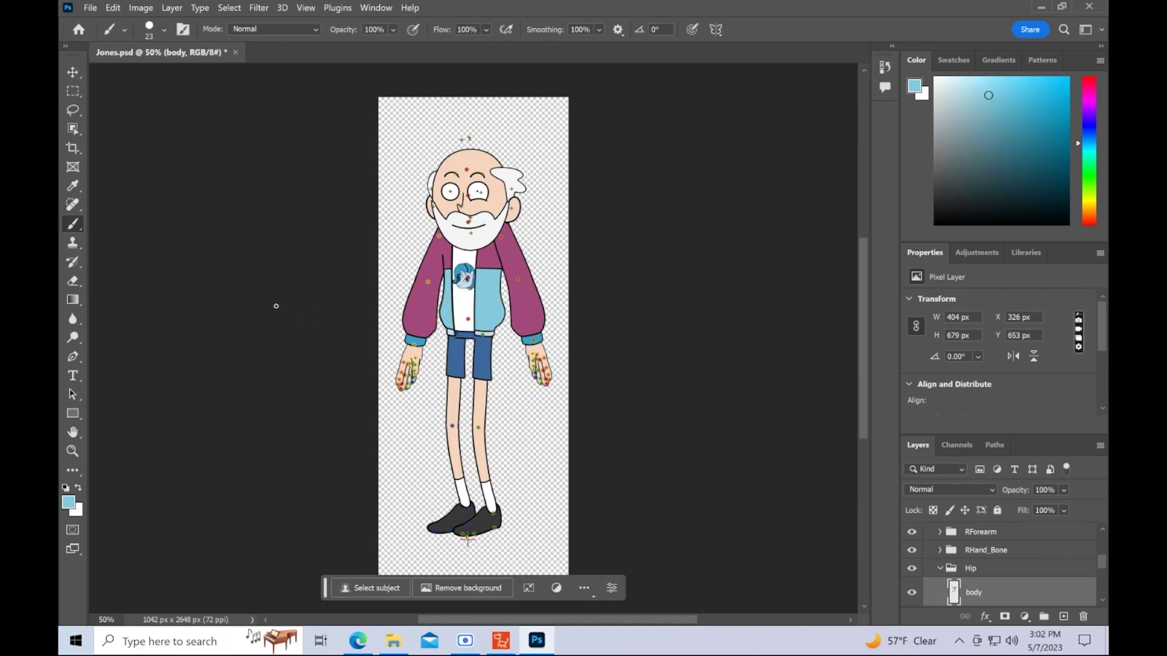
pyautogui.click(88, 7)
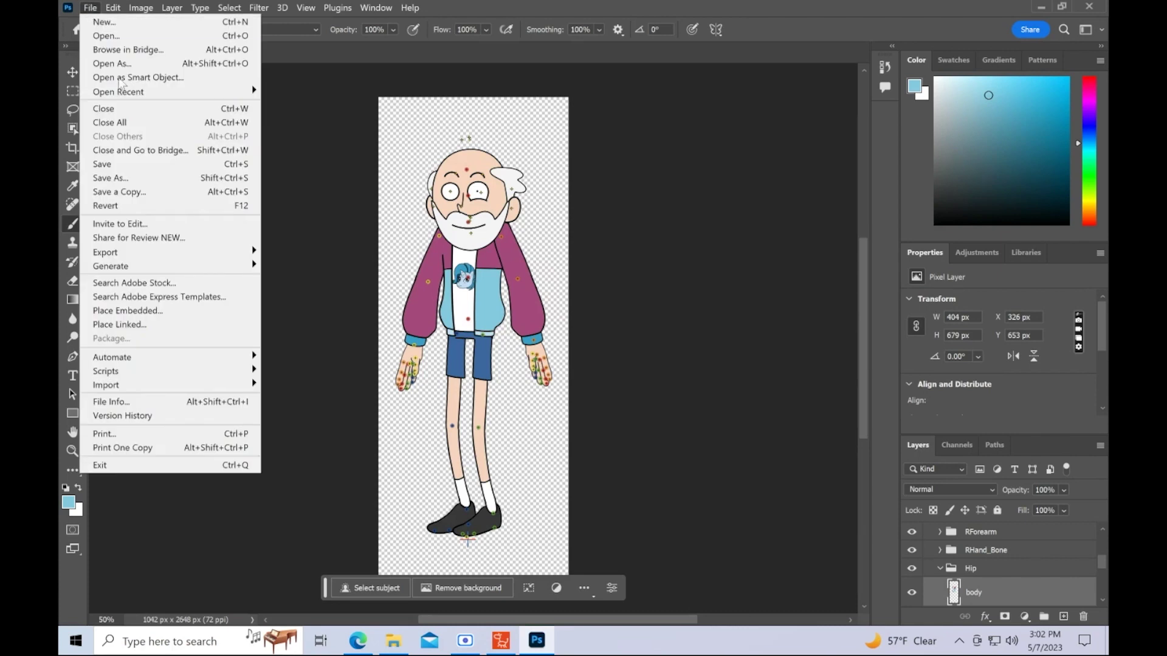
pyautogui.click(113, 165)
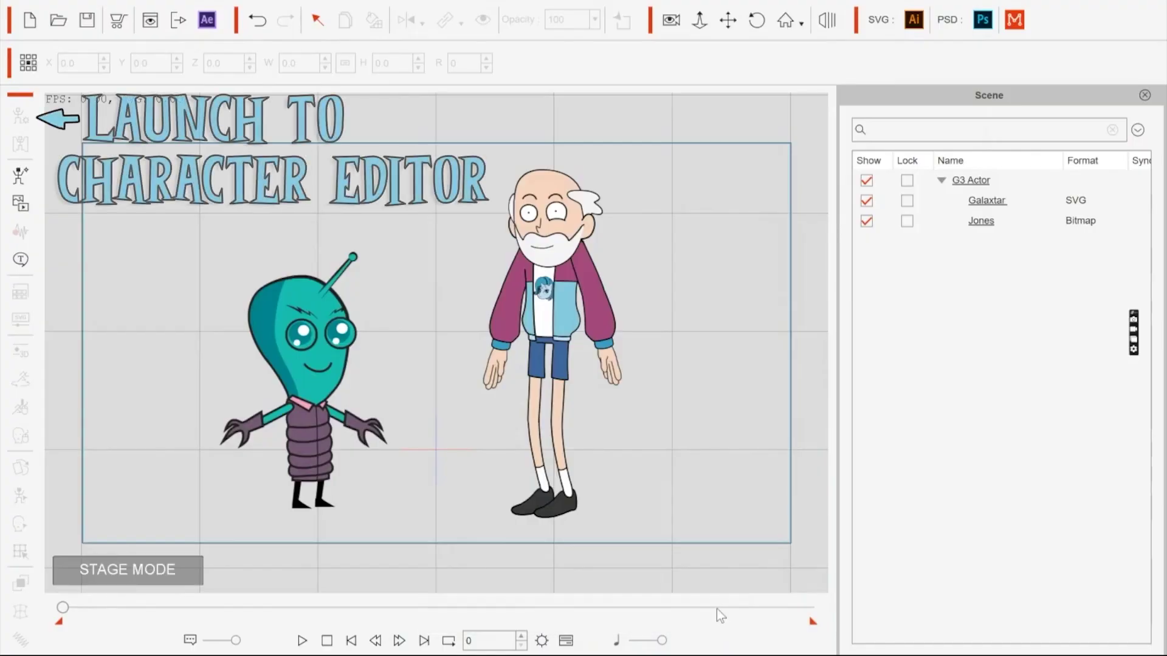
# Open the Galaxtar alien character in composer mode and send its SVG artwork to Illustrator for editing.
pyautogui.click(279, 339)
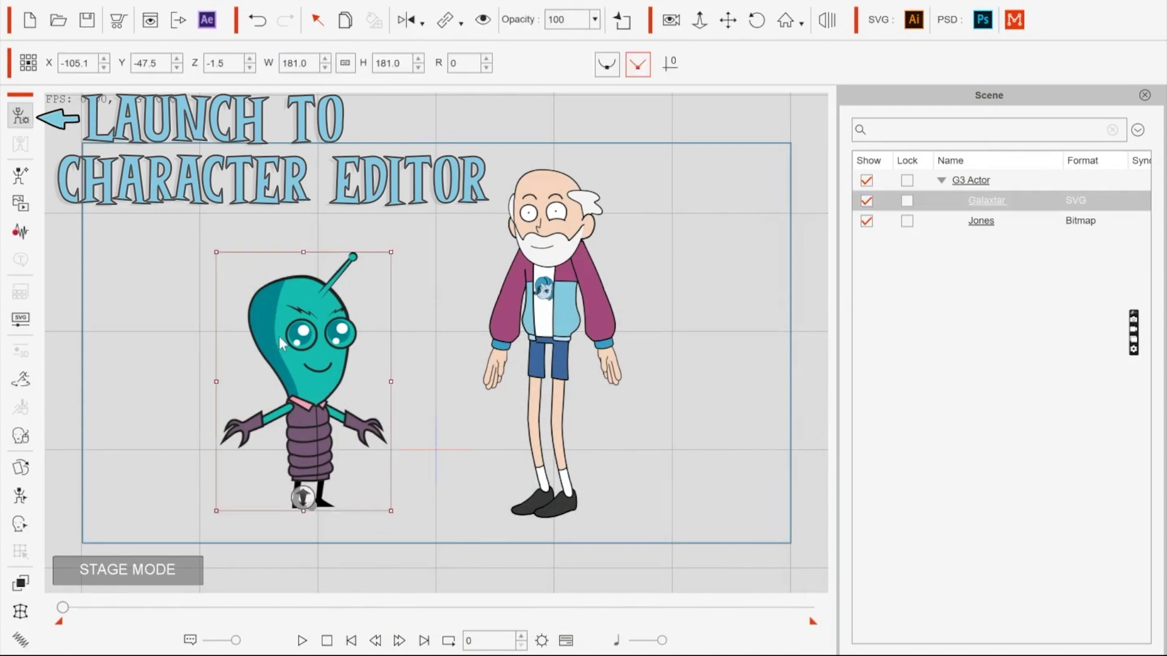
pyautogui.click(22, 119)
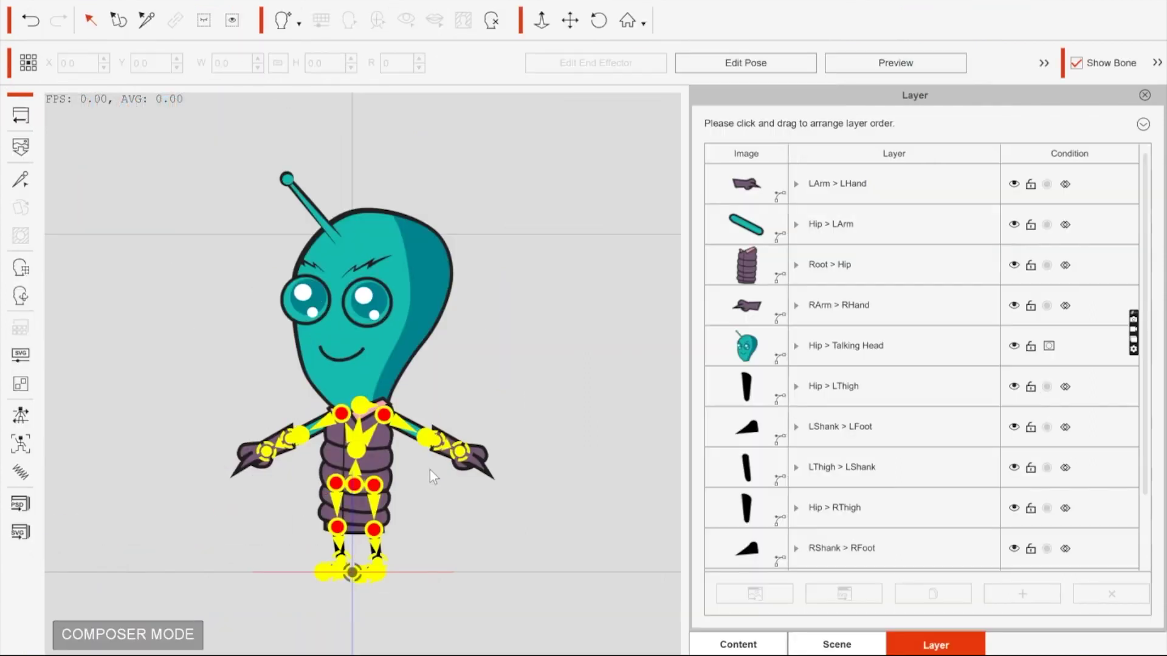
pyautogui.click(17, 538)
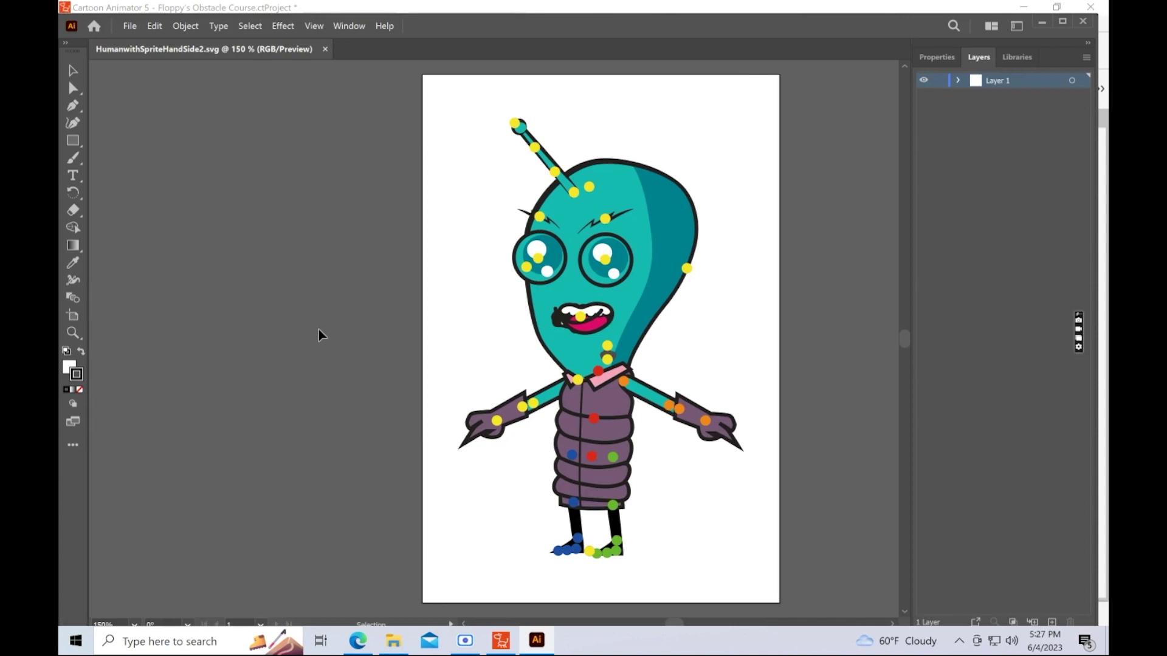
# Erase the bulging outer edge of the alien's torso on the green-marker side, save the SVG and close it.
pyautogui.moveTo(615, 498)
pyautogui.mouseDown()
pyautogui.moveTo(629, 399)
pyautogui.moveTo(623, 461)
pyautogui.mouseUp()
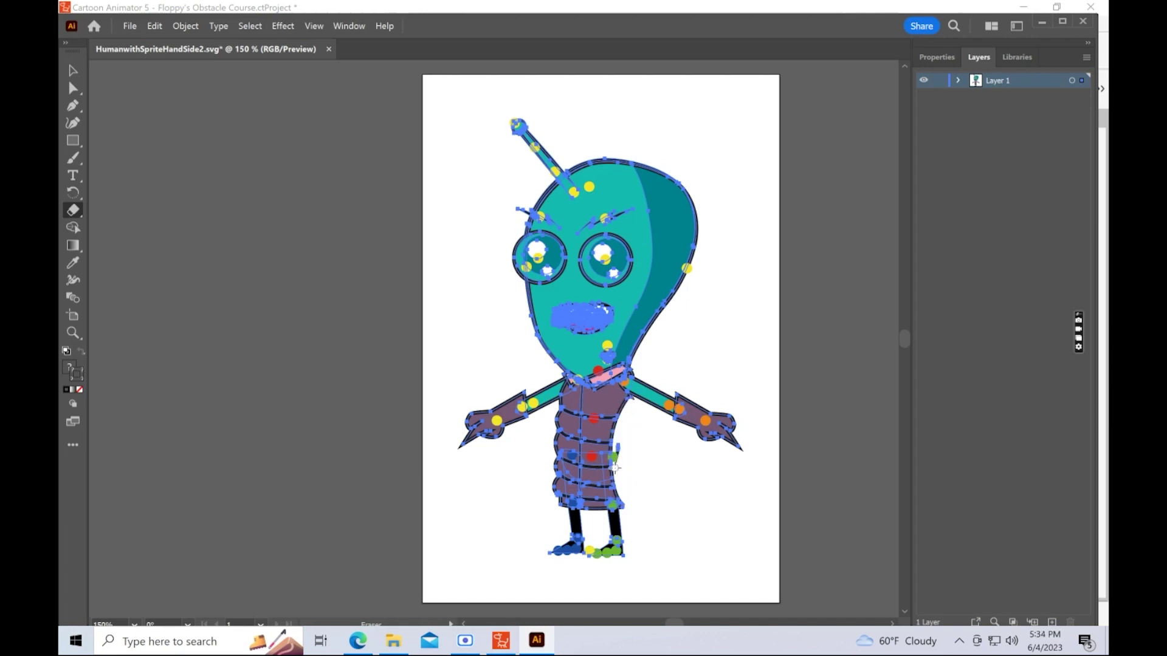
pyautogui.moveTo(615, 468); pyautogui.dragTo(617, 450)
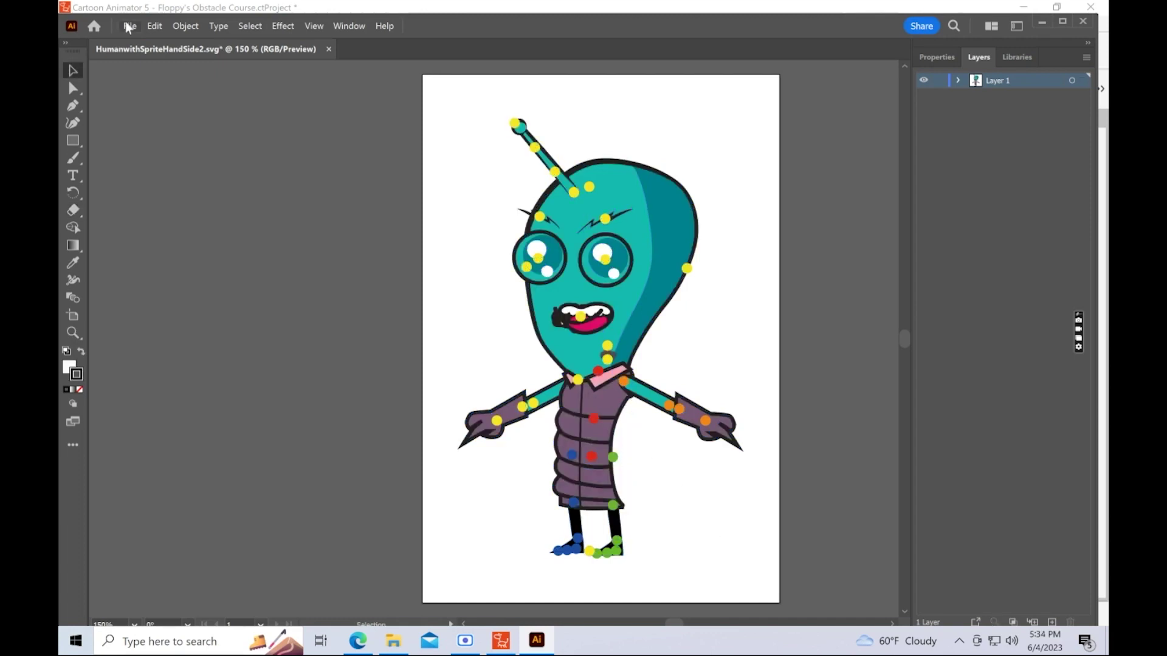
pyautogui.click(127, 25)
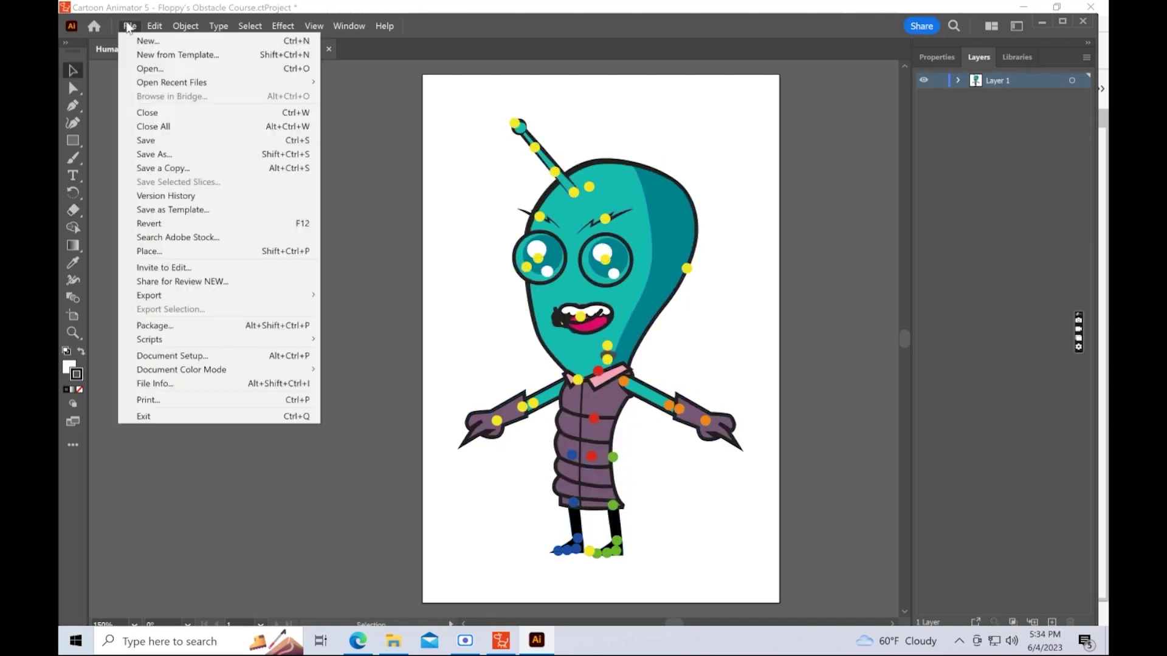
pyautogui.click(144, 141)
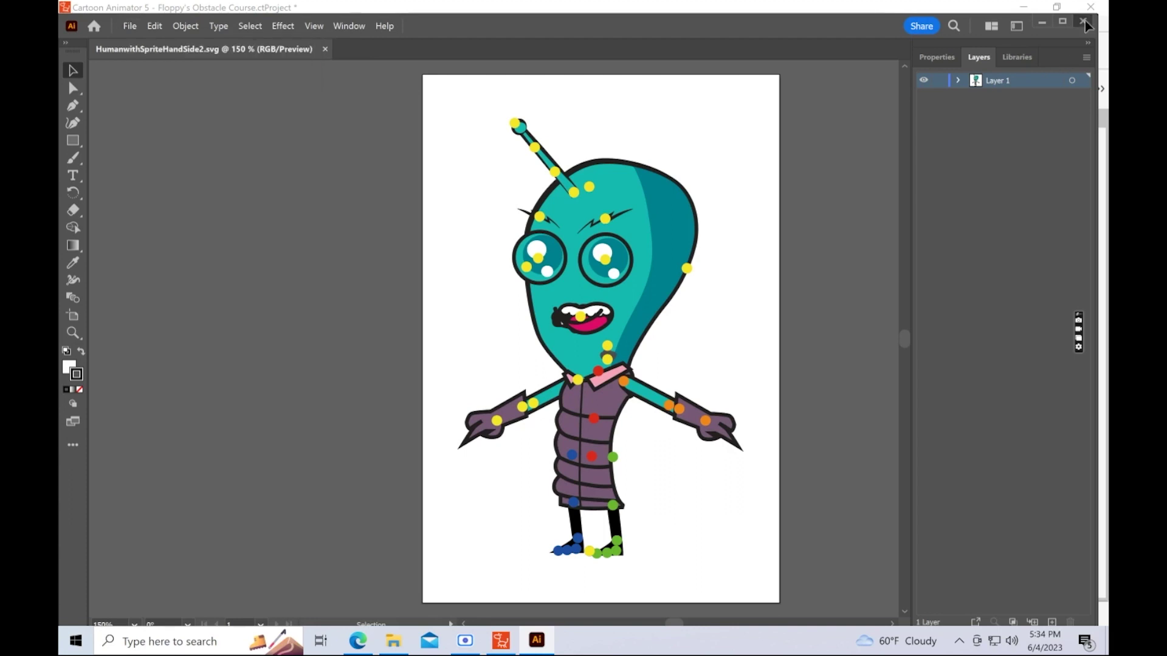
pyautogui.click(1085, 24)
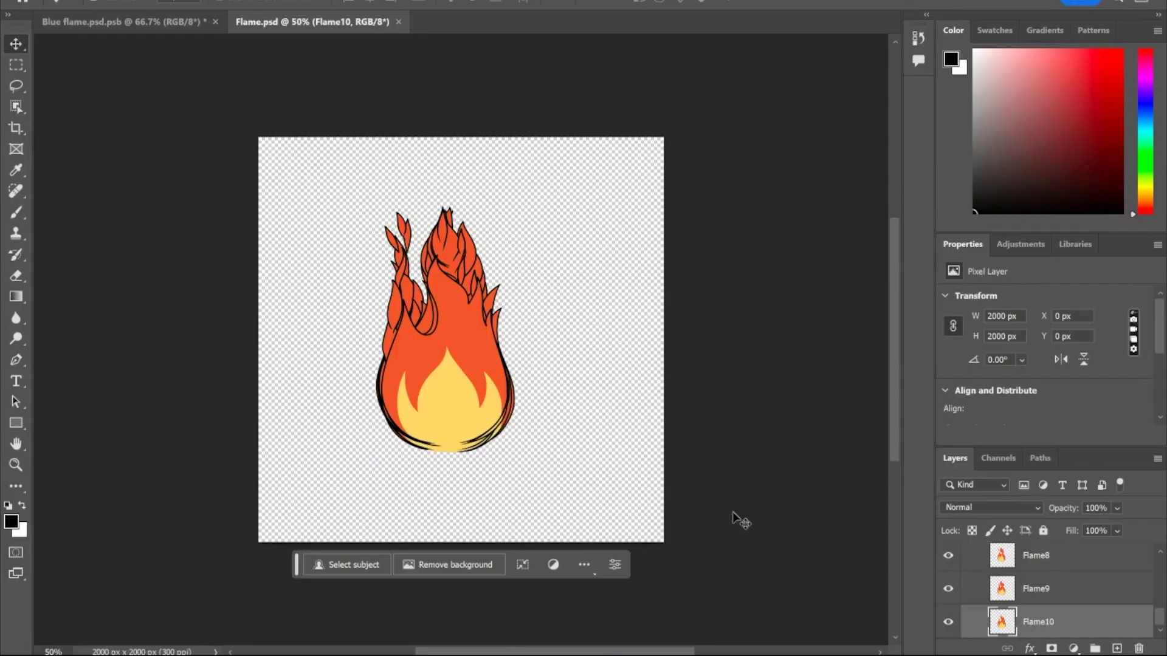
# In Photoshop, examine how the Flame frame layers are numbered and nested inside the Sequence group of Flame.psd.
pyautogui.scroll(2, 973, 580)
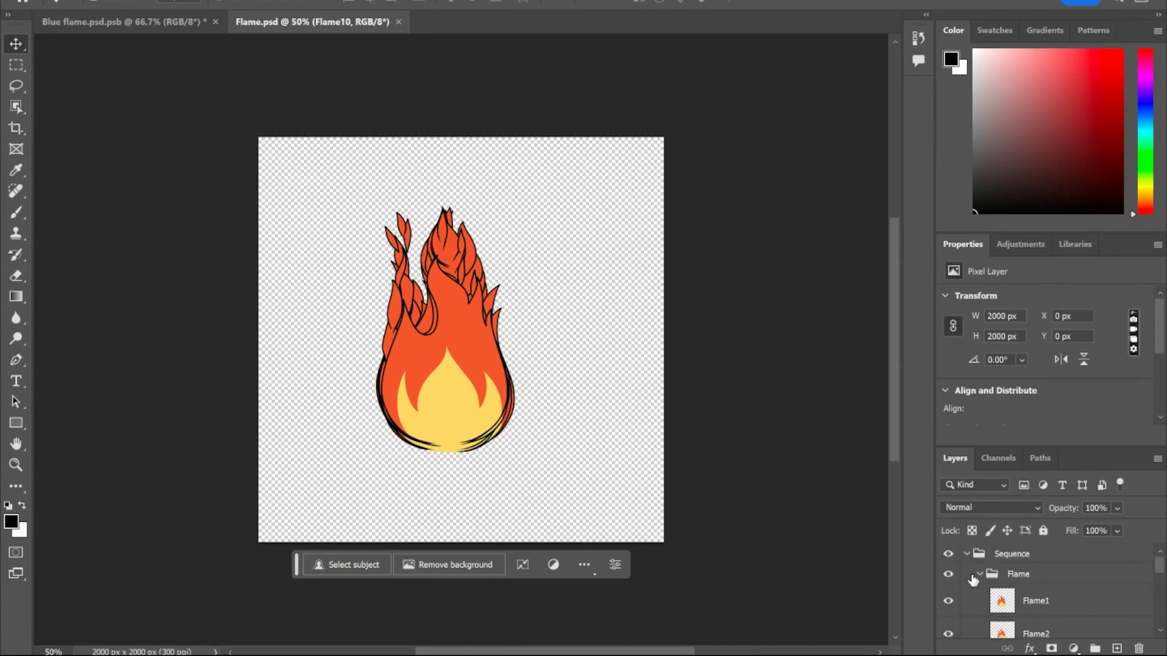
pyautogui.click(978, 575)
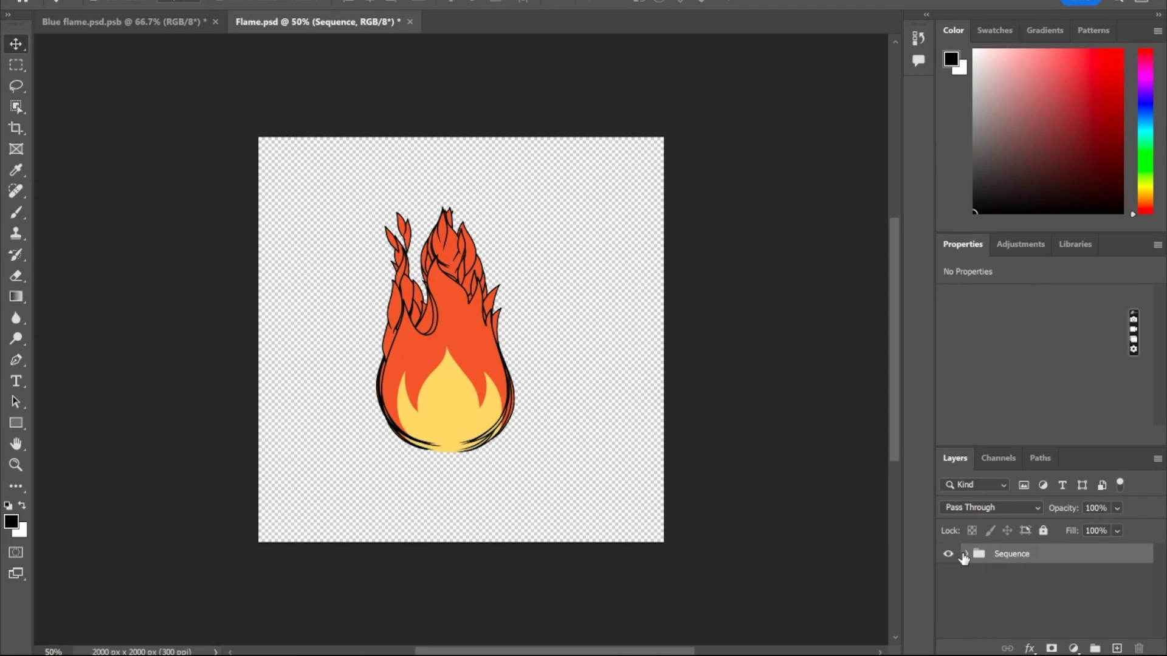
pyautogui.click(965, 555)
pyautogui.click(979, 575)
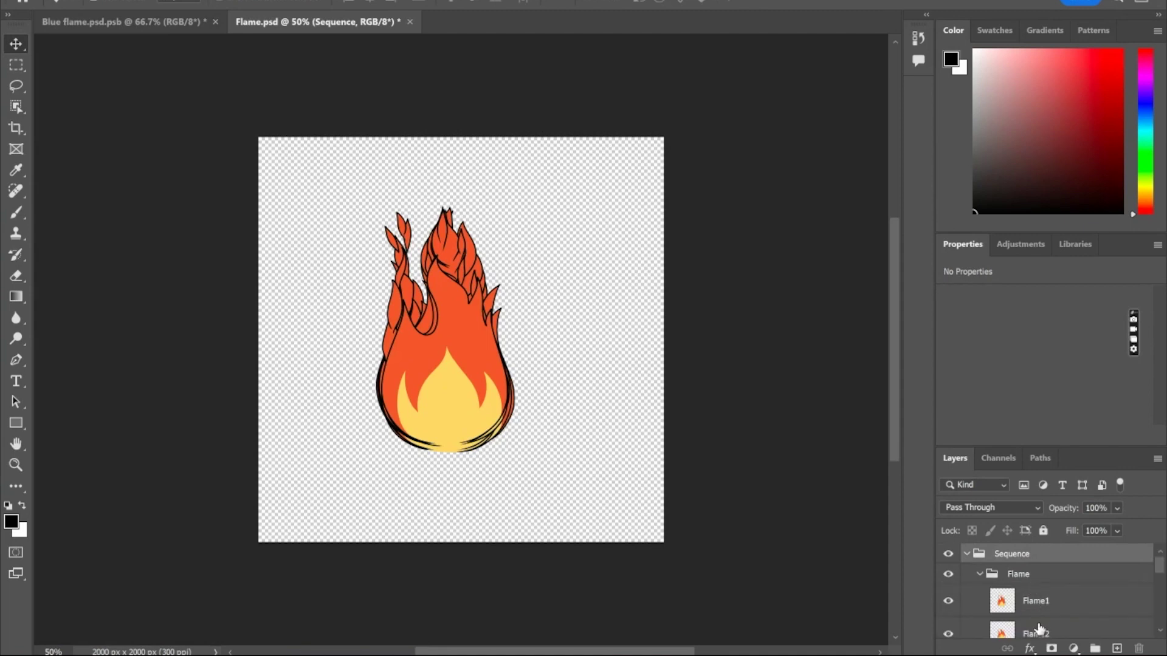
pyautogui.scroll(-5, 1039, 628)
pyautogui.scroll(5, 1040, 628)
pyautogui.click(980, 574)
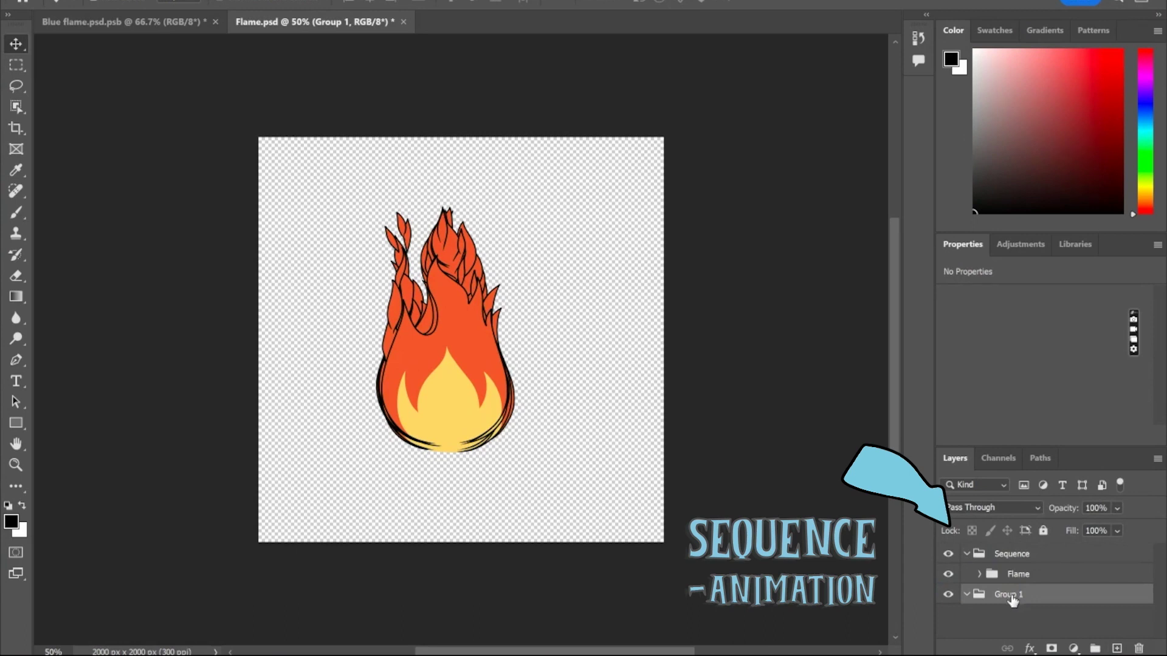
# Rename Group 1 as "Blue Flame" and move it into the Sequence group above the Flame group.
pyautogui.doubleClick(1010, 594)
pyautogui.write('Blue Flame')
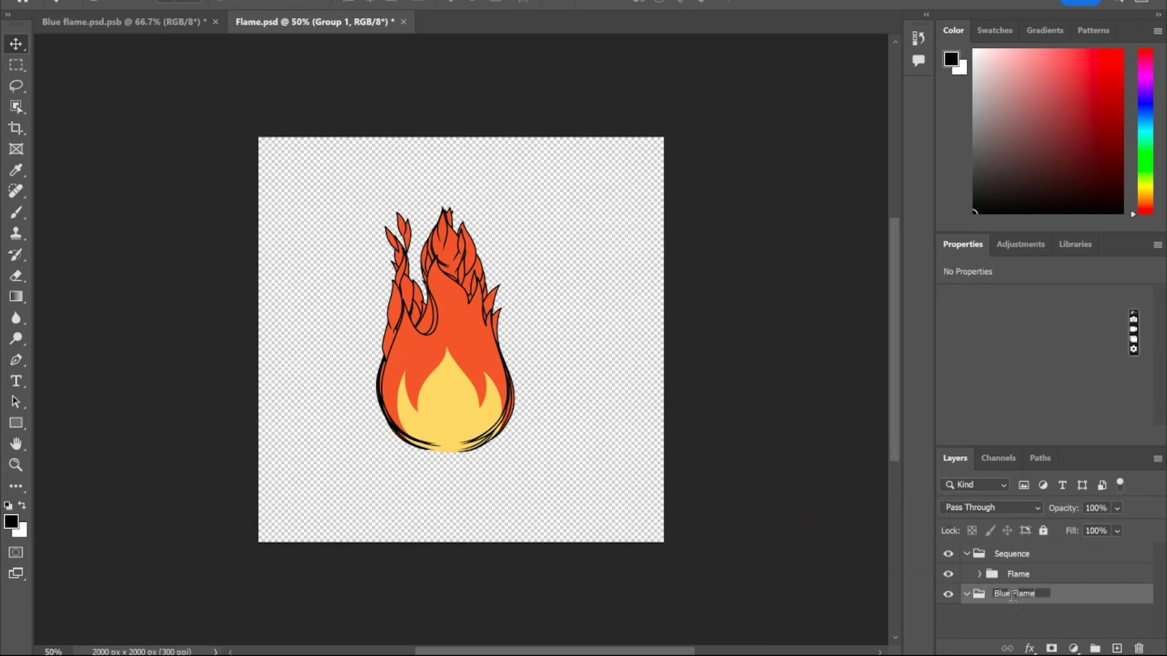
pyautogui.click(1067, 620)
pyautogui.moveTo(1023, 602); pyautogui.dragTo(1023, 559)
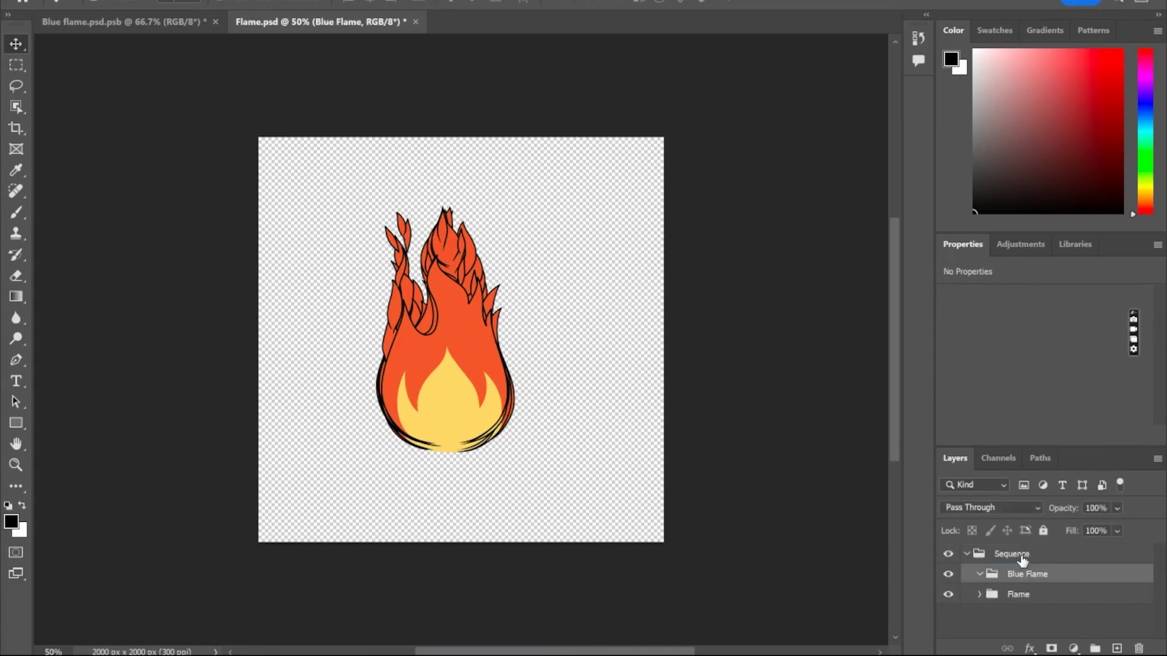
# Copy the selected numbered frame layers from Blue flame.psd.psb and paste them into Flame.psd with the Blue Flame group selected.
pyautogui.click(187, 18)
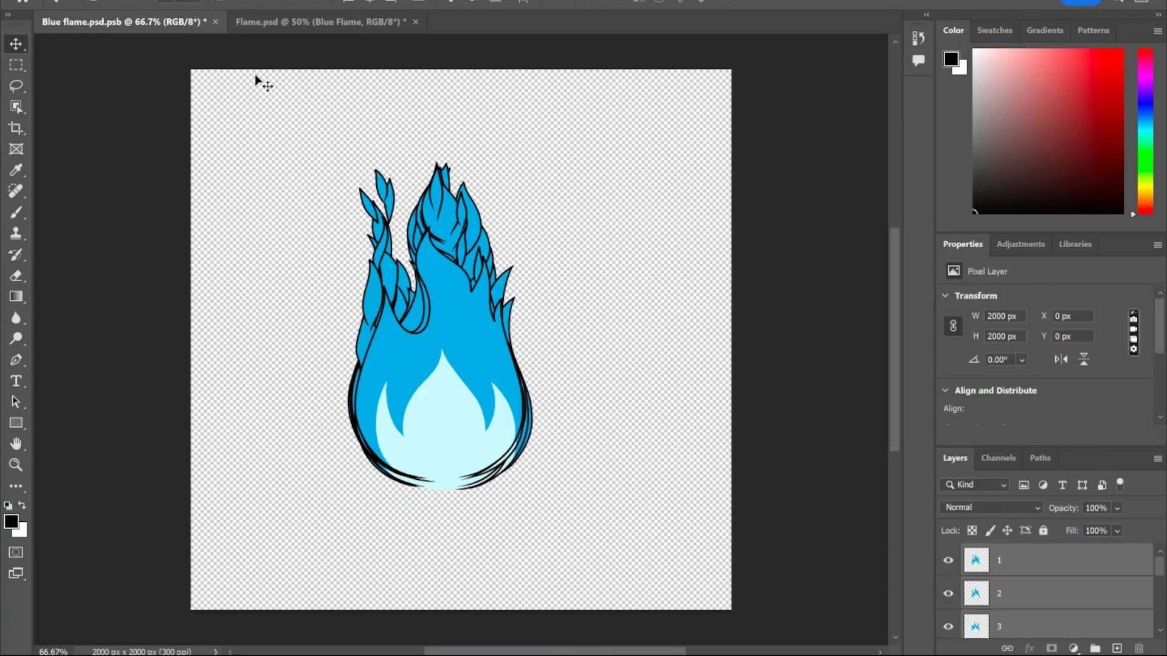
pyautogui.moveTo(307, 138); pyautogui.dragTo(628, 543)
pyautogui.hotkey('alt', 'e')
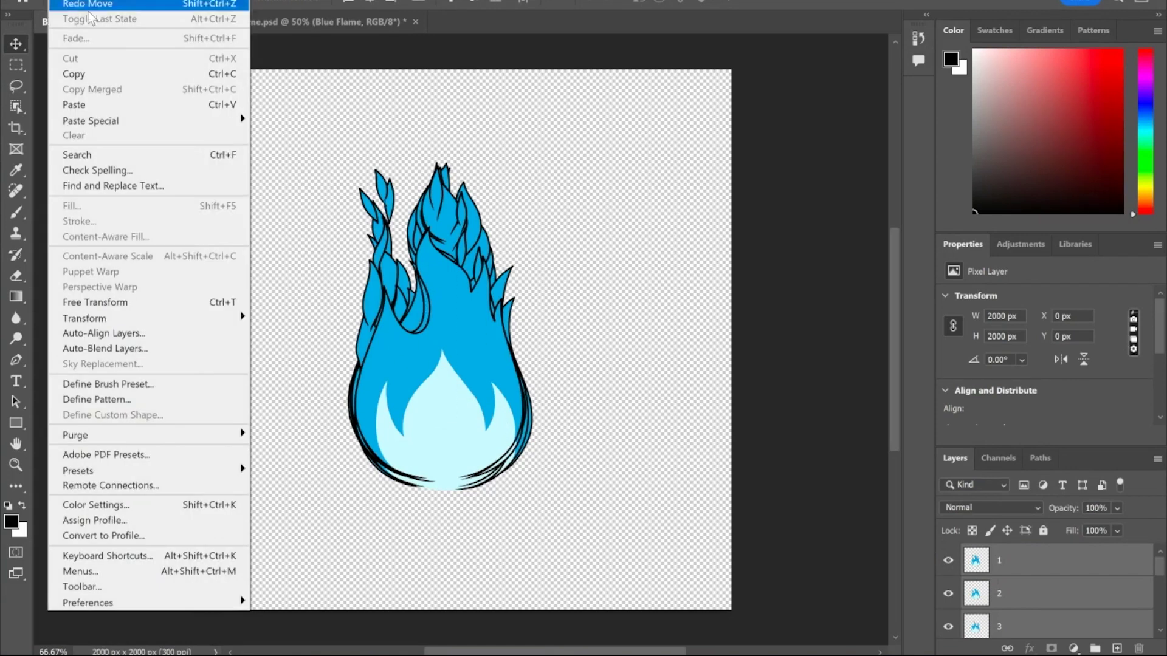
pyautogui.click(105, 75)
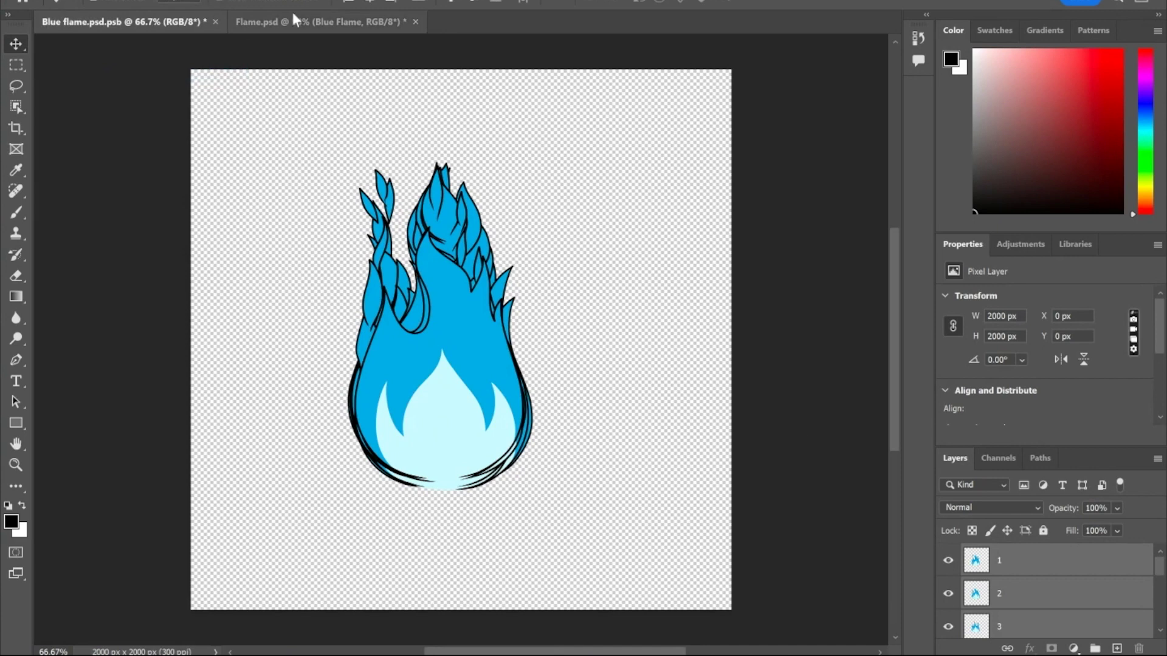
pyautogui.click(271, 20)
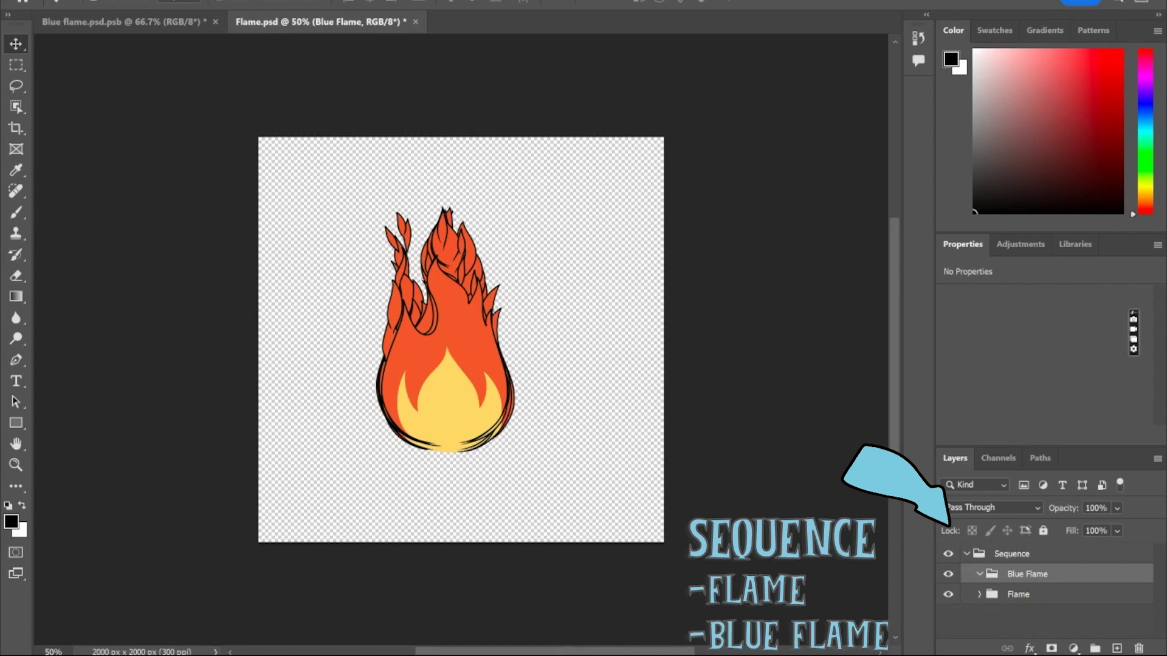
pyautogui.click(64, 0)
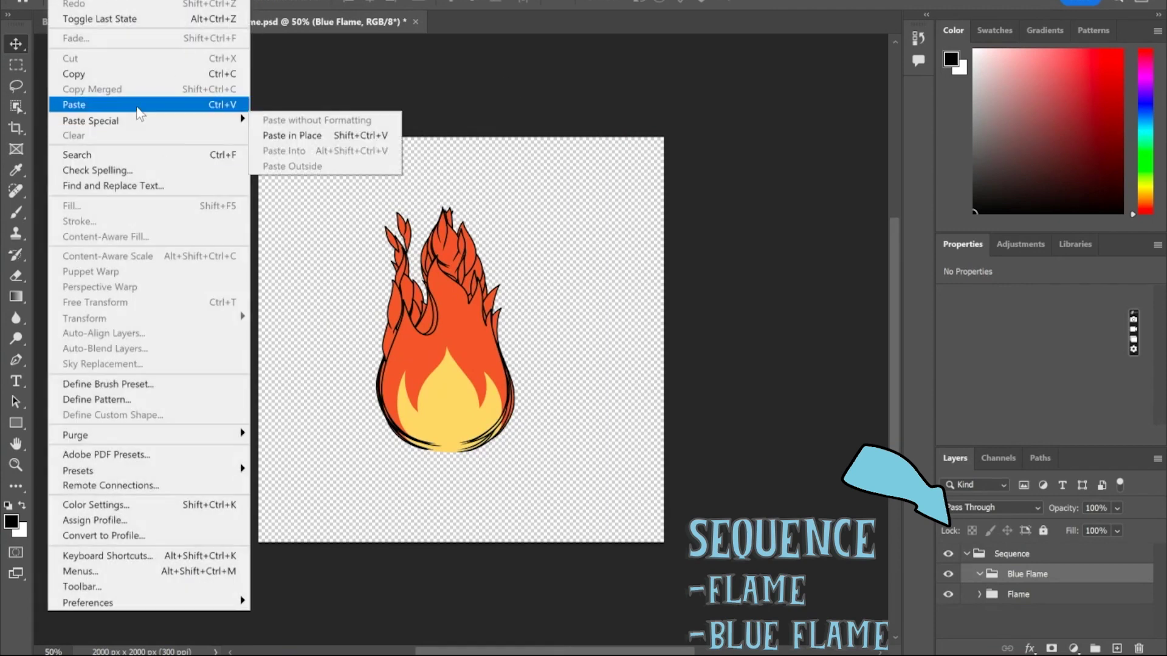
pyautogui.click(138, 107)
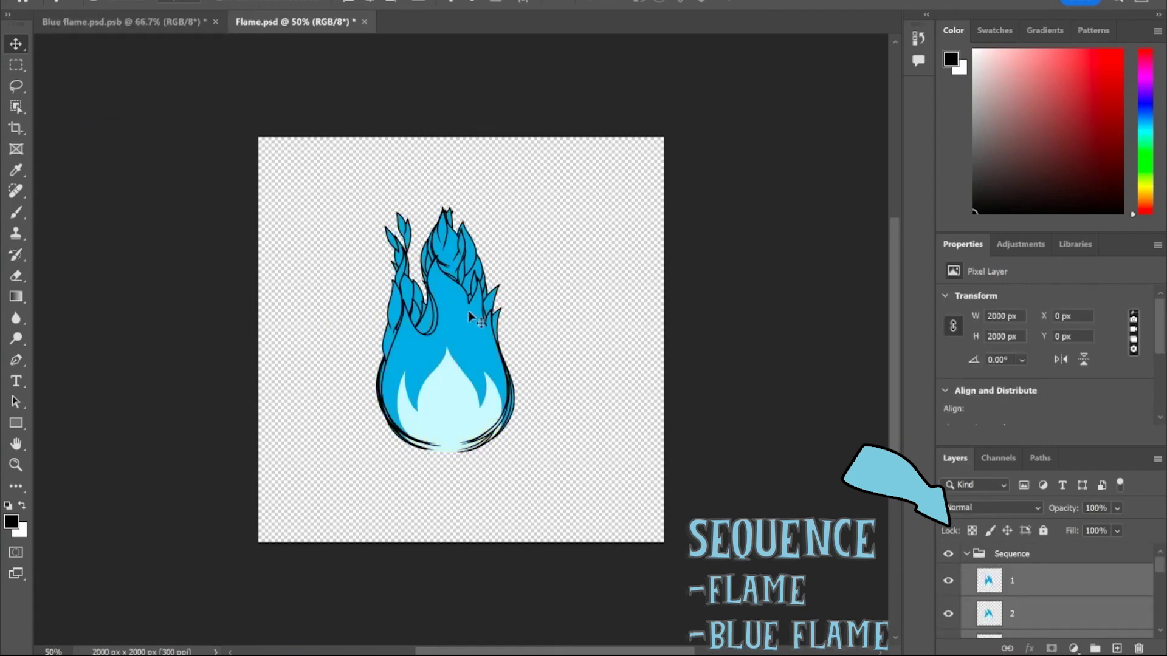
pyautogui.scroll(-5, 1004, 607)
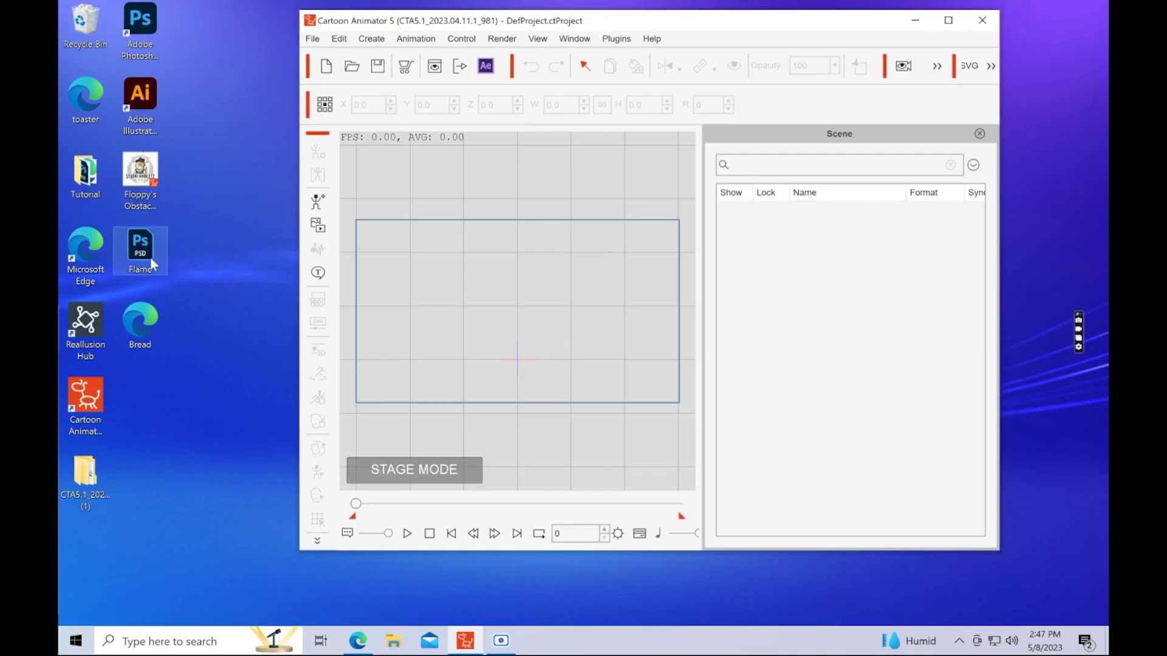
# Import the Flame PSD from the desktop into Cartoon Animator as a prop and move it to X 7.5, Y 122.0.
pyautogui.moveTo(139, 249); pyautogui.dragTo(497, 349)
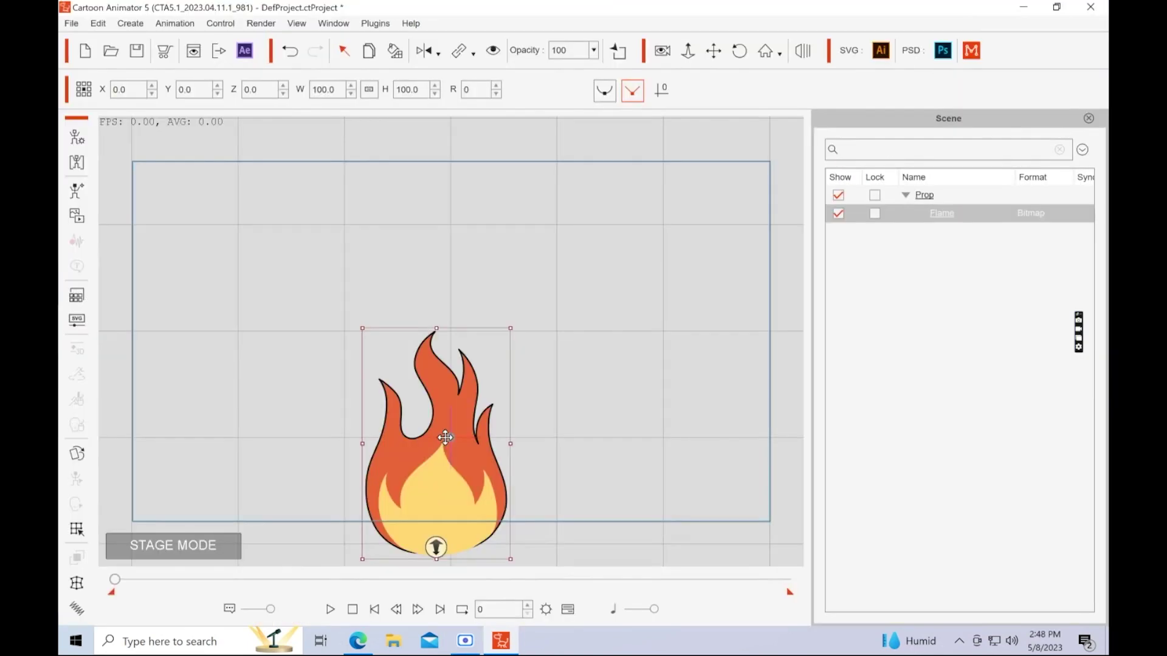
pyautogui.moveTo(446, 358); pyautogui.dragTo(454, 314)
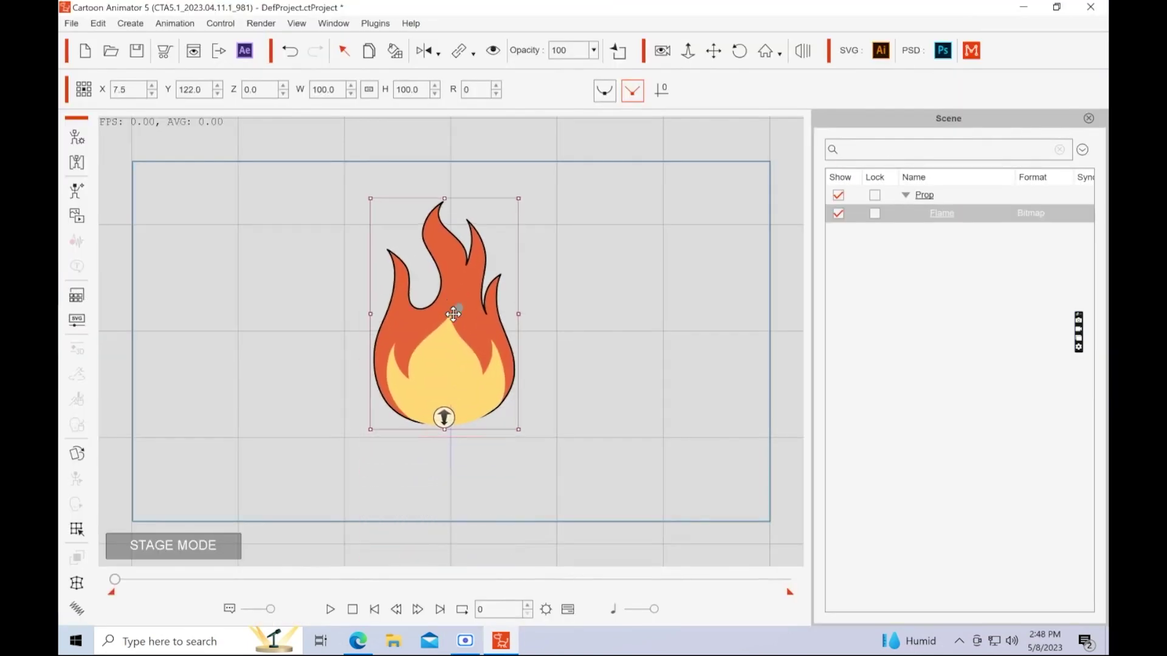
# Apply the Flame action from the action menu to the flame prop on the stage.
pyautogui.rightClick(454, 313)
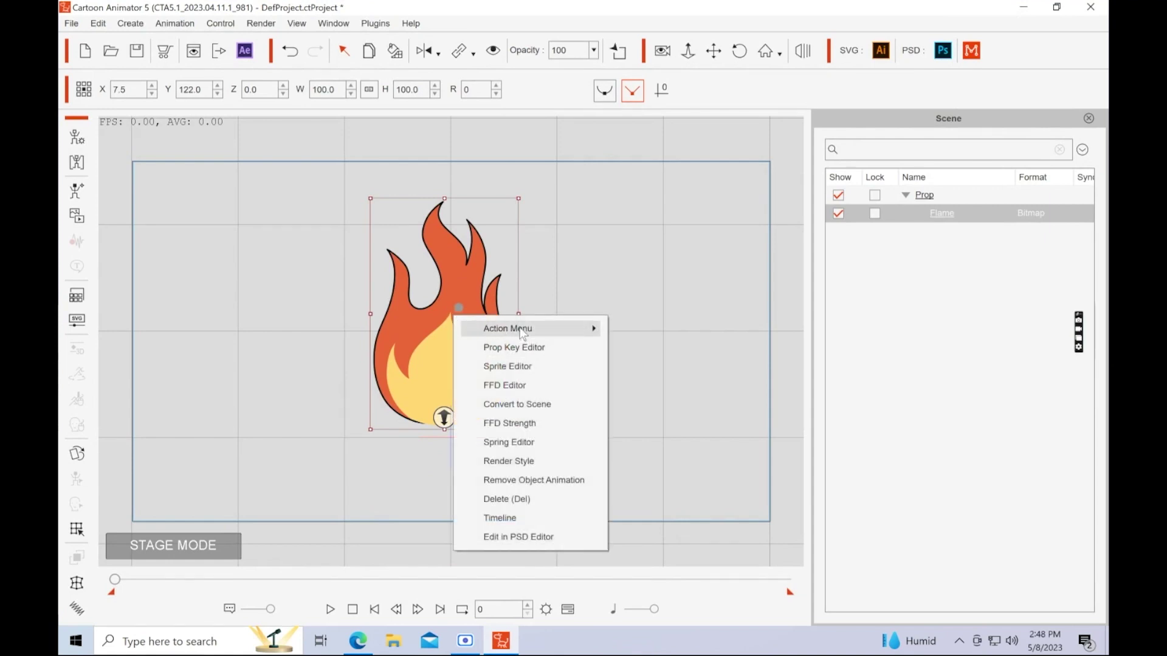
pyautogui.moveTo(522, 332)
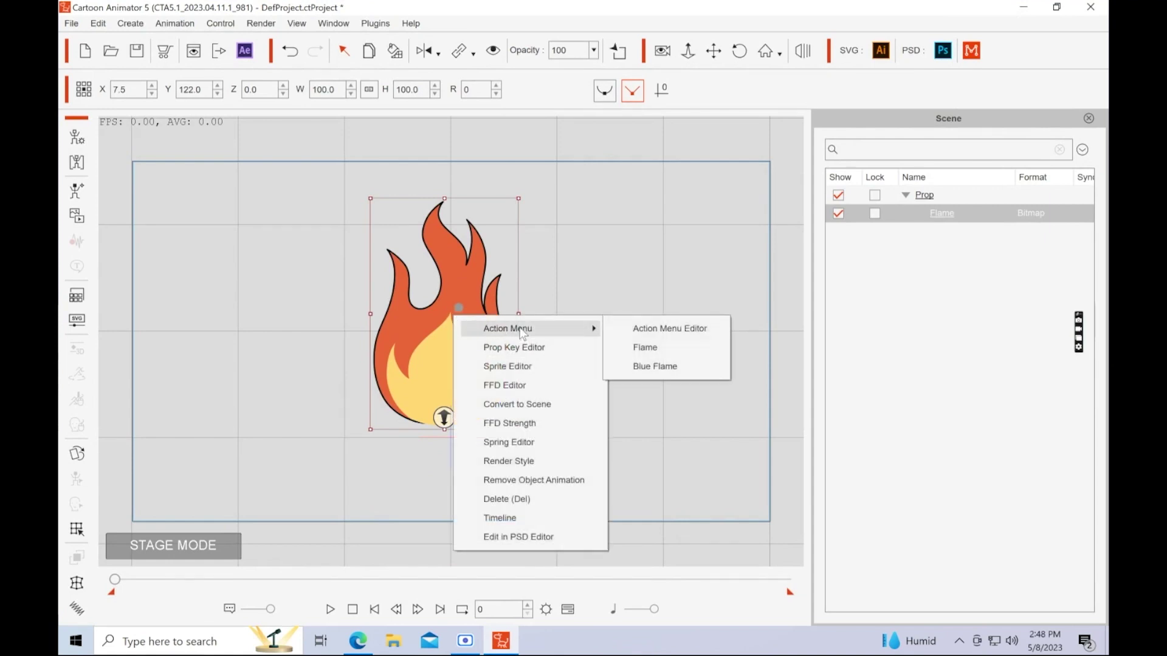
pyautogui.click(654, 347)
pyautogui.click(331, 440)
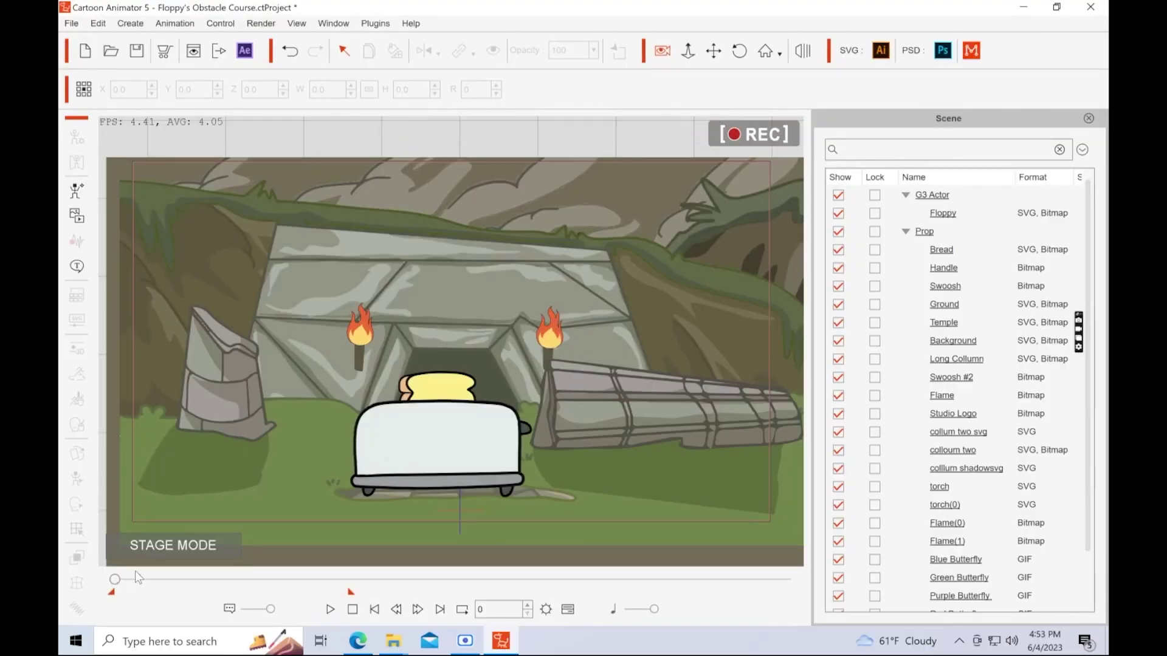
# Select the flame prop on the torch beside the fallen column and open its Sprite Editor.
pyautogui.click(543, 340)
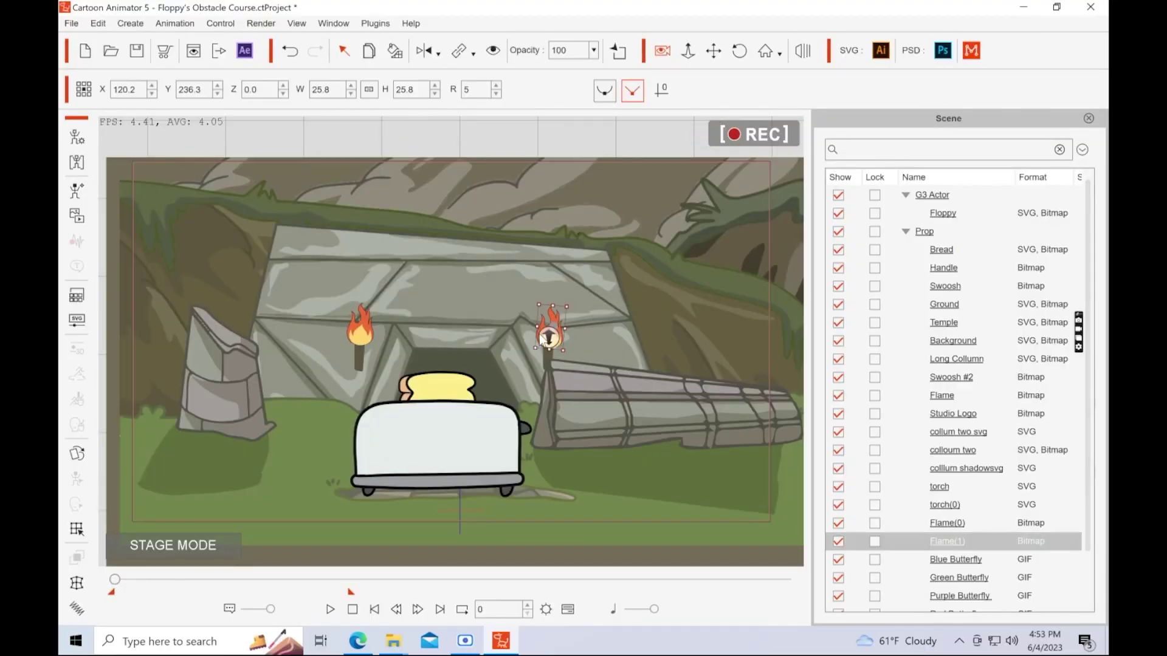
pyautogui.click(78, 456)
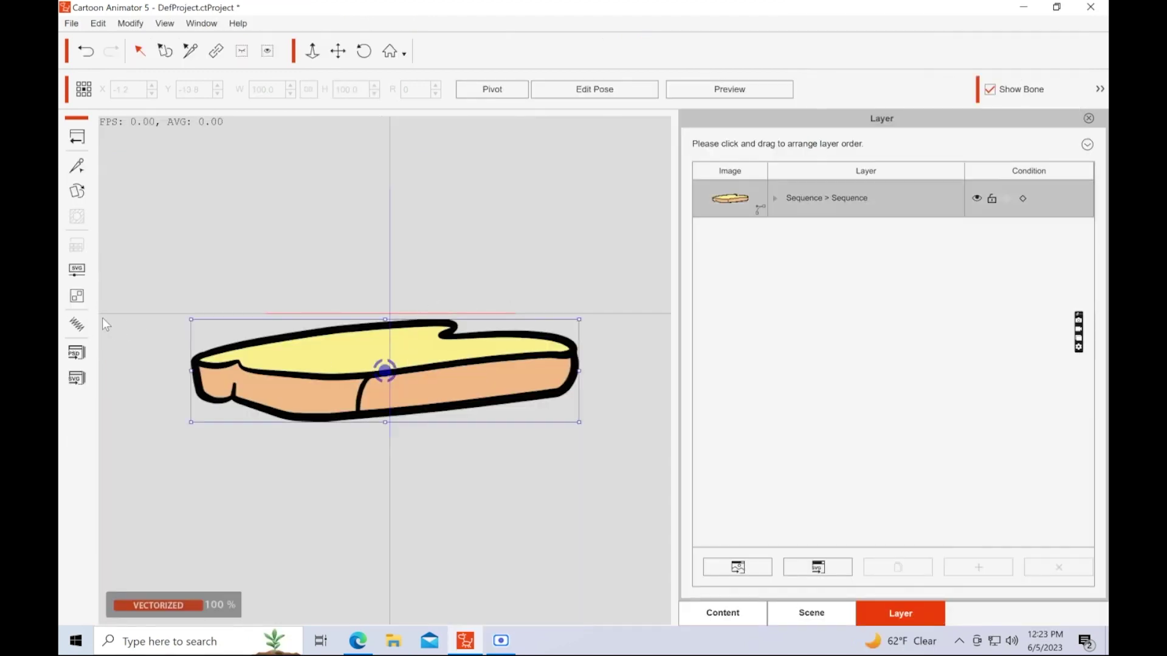
# Open the Sprite Editor for the bread prop's Sequence part and switch through its sprites to _x32_.
pyautogui.click(77, 191)
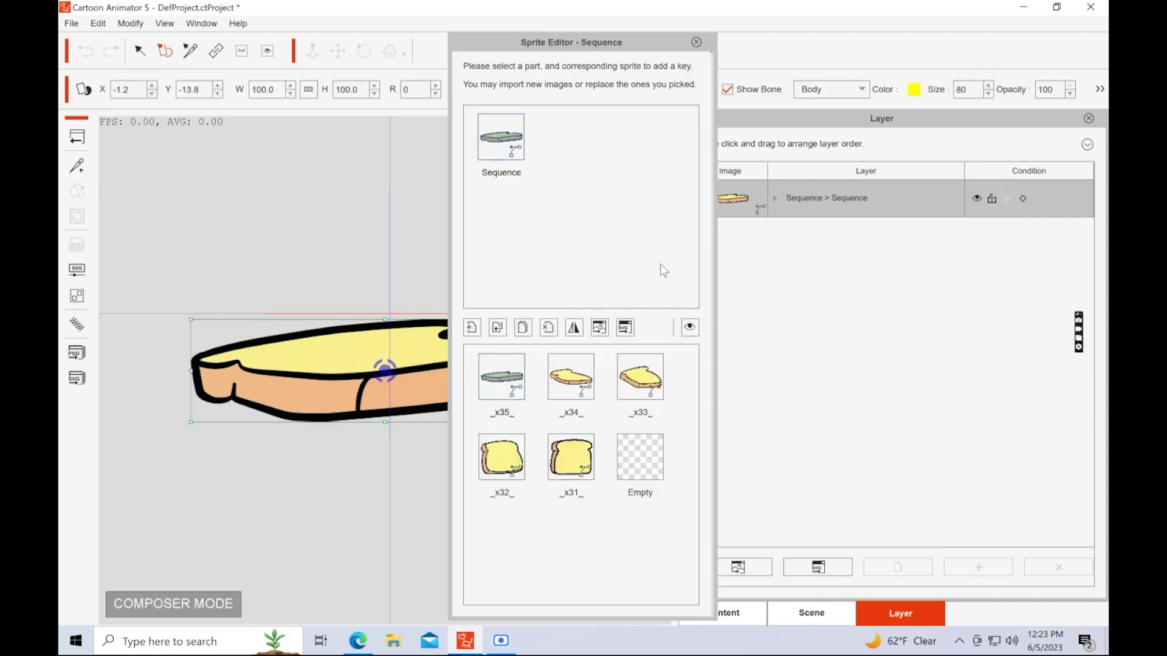
pyautogui.click(571, 380)
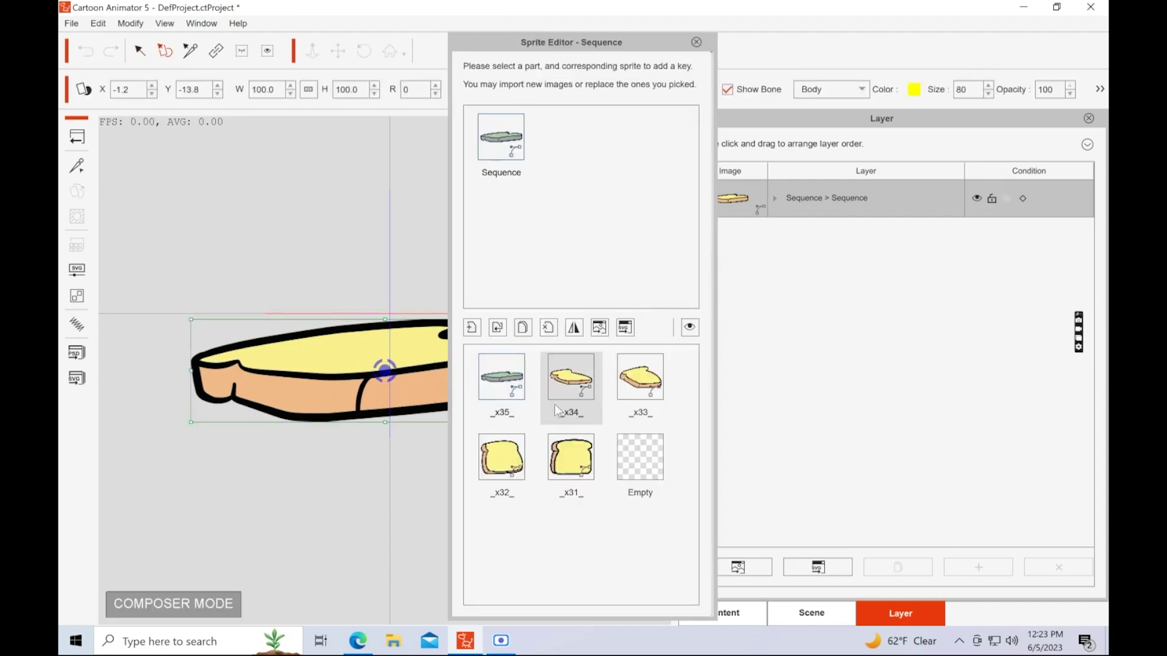
pyautogui.click(640, 389)
pyautogui.click(512, 472)
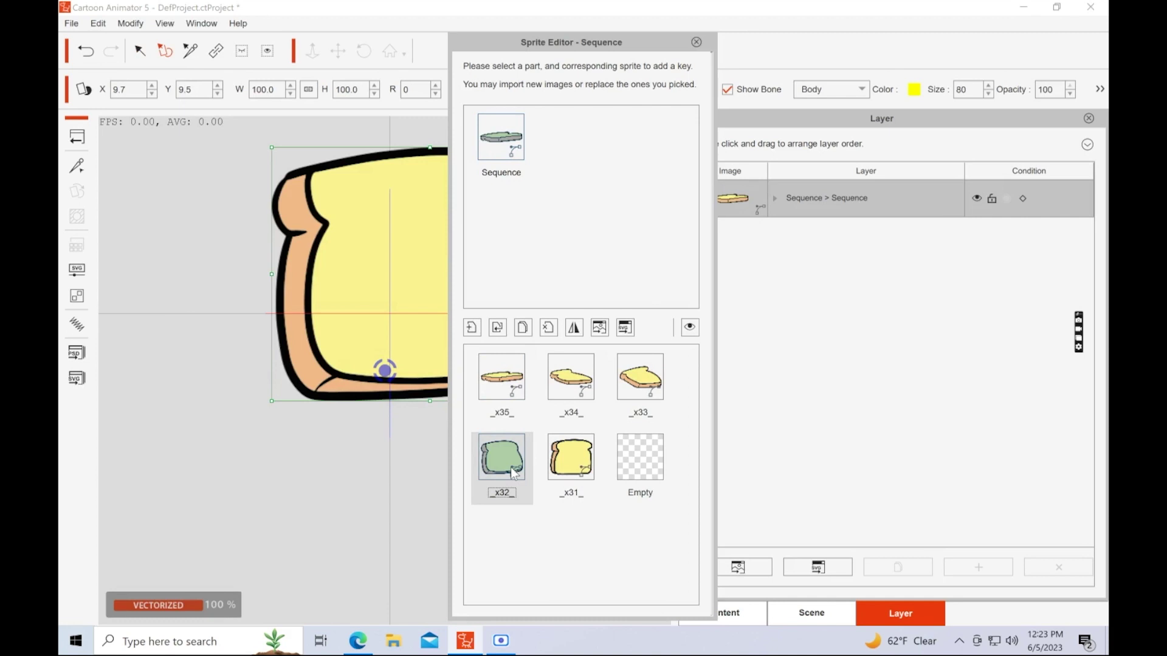
# Send the bread prop to Illustrator as an SVG and erase a strip from the front slice's lower-left crust.
pyautogui.click(73, 378)
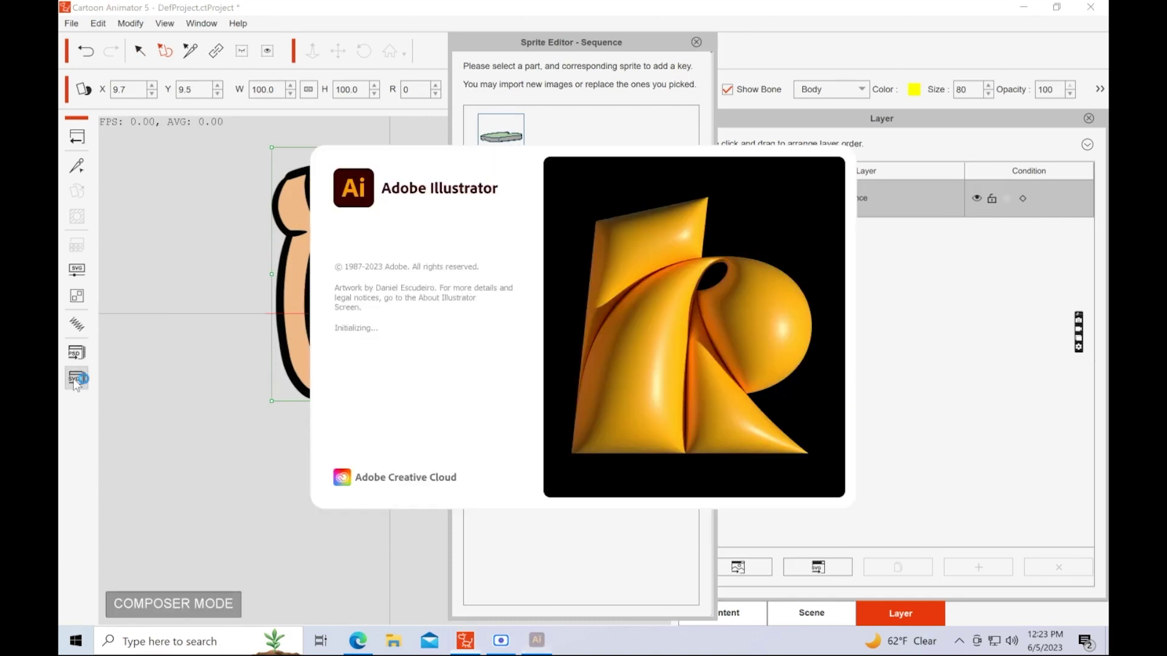
pyautogui.moveTo(431, 427); pyautogui.dragTo(490, 454)
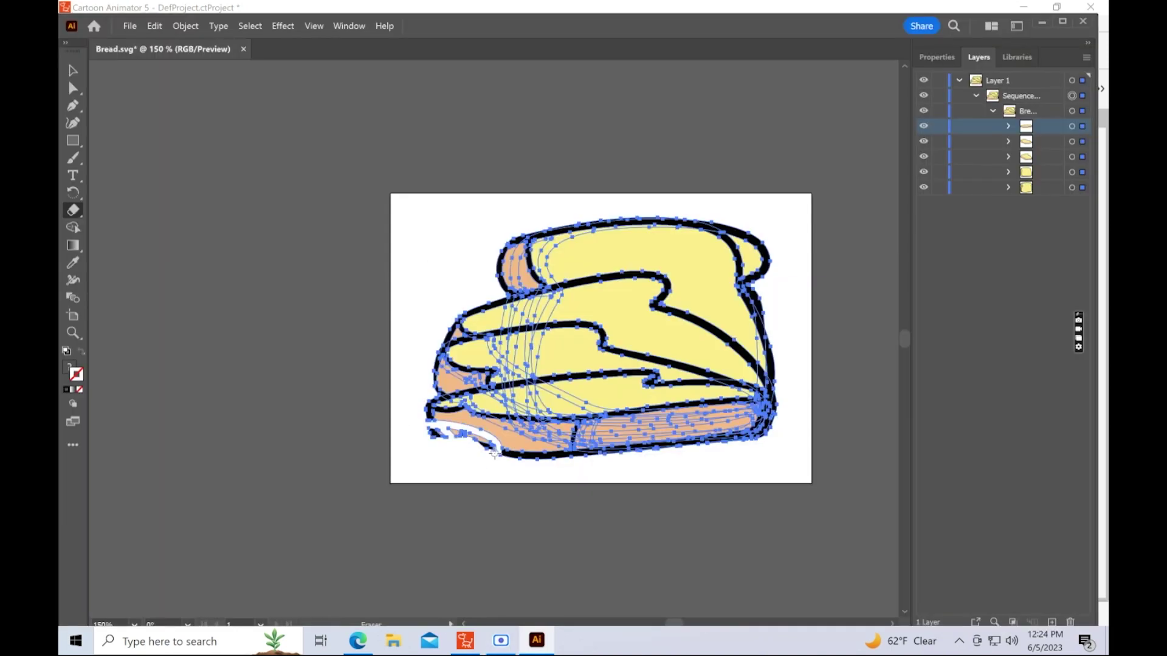
# Save the edited Bread.svg and close Illustrator.
pyautogui.click(129, 25)
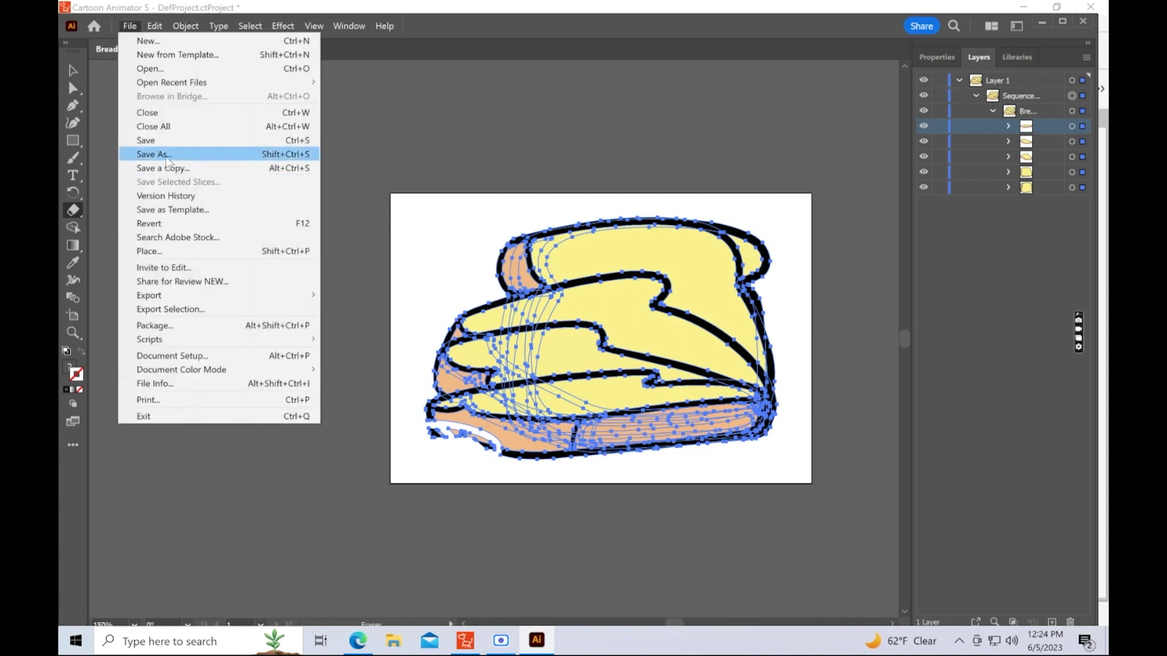
pyautogui.click(151, 139)
pyautogui.click(1083, 21)
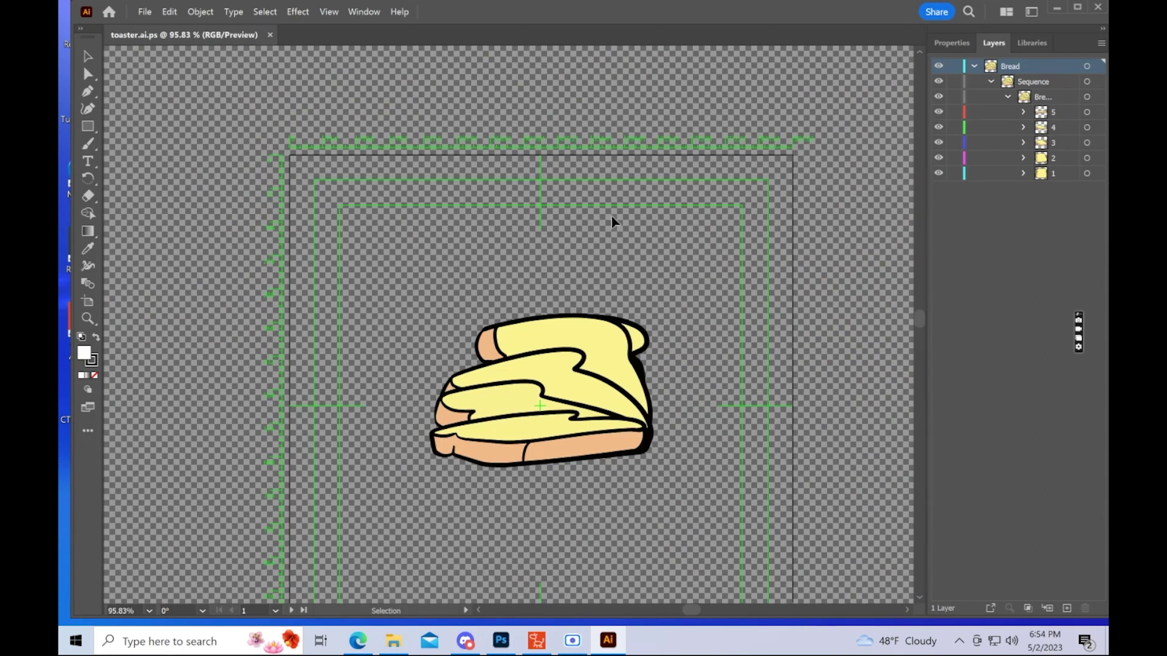
# Collapse and expand the Bread layer and its Sequence sublayer in toaster.ai.ps to examine the prop's layer hierarchy.
pyautogui.click(974, 67)
pyautogui.click(975, 67)
pyautogui.click(975, 67)
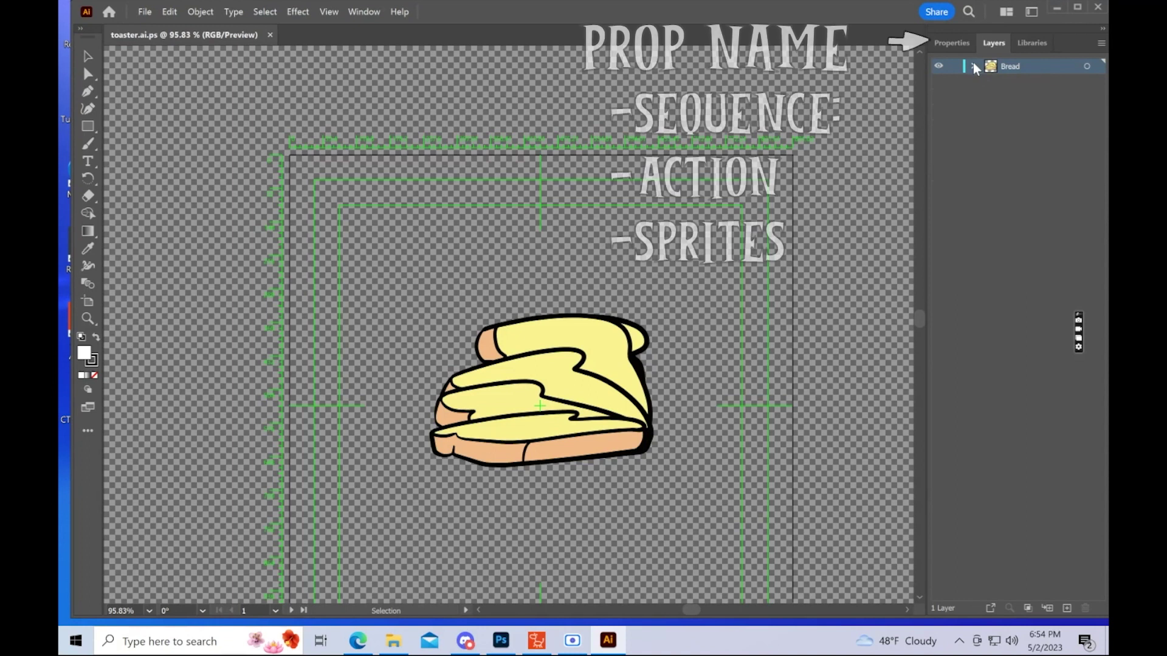
pyautogui.click(976, 67)
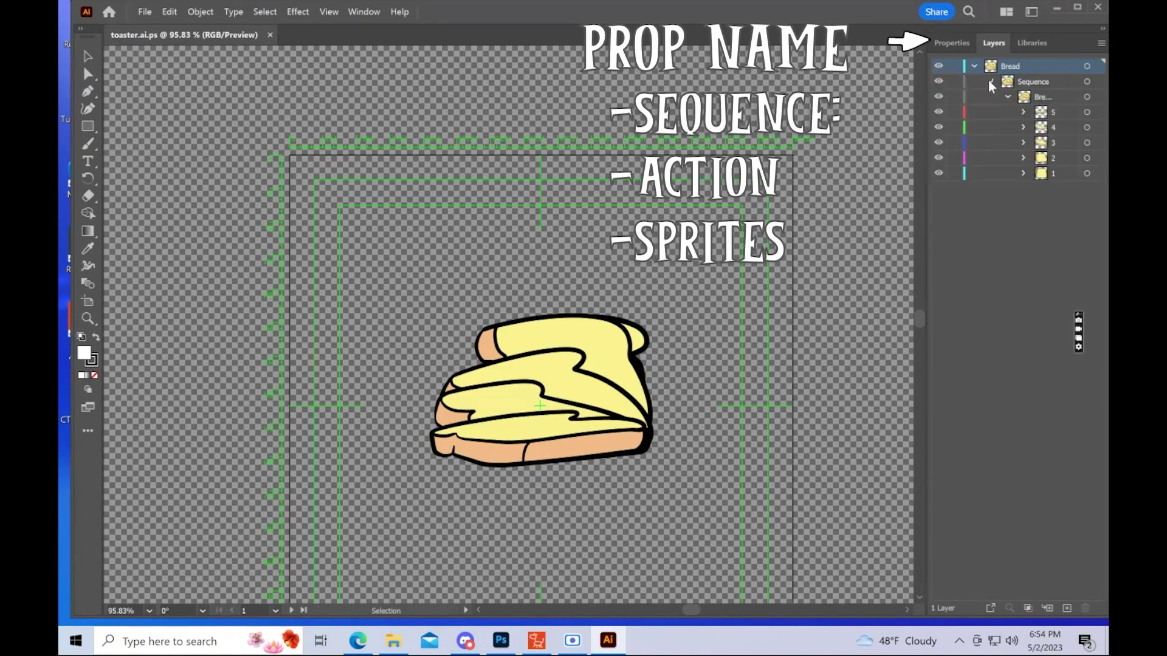
pyautogui.click(991, 83)
pyautogui.click(991, 83)
# Rename the Sequence sublayer as "Sequence:" and open the name of the action sublayer beneath it.
pyautogui.doubleClick(1047, 82)
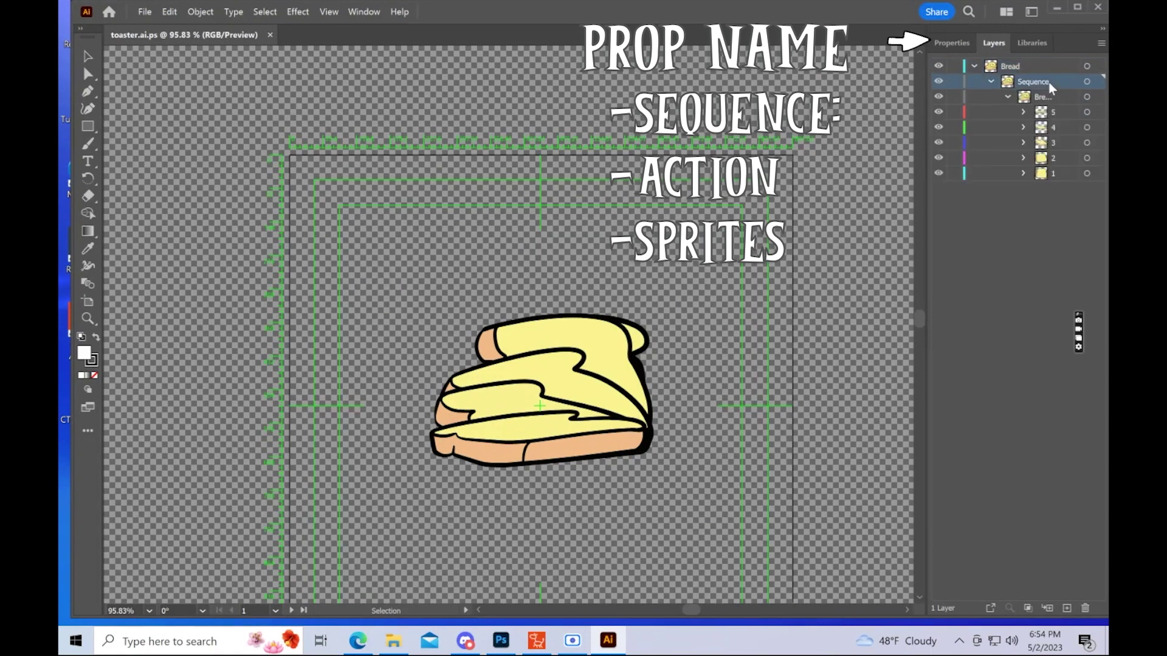
pyautogui.click(1052, 81)
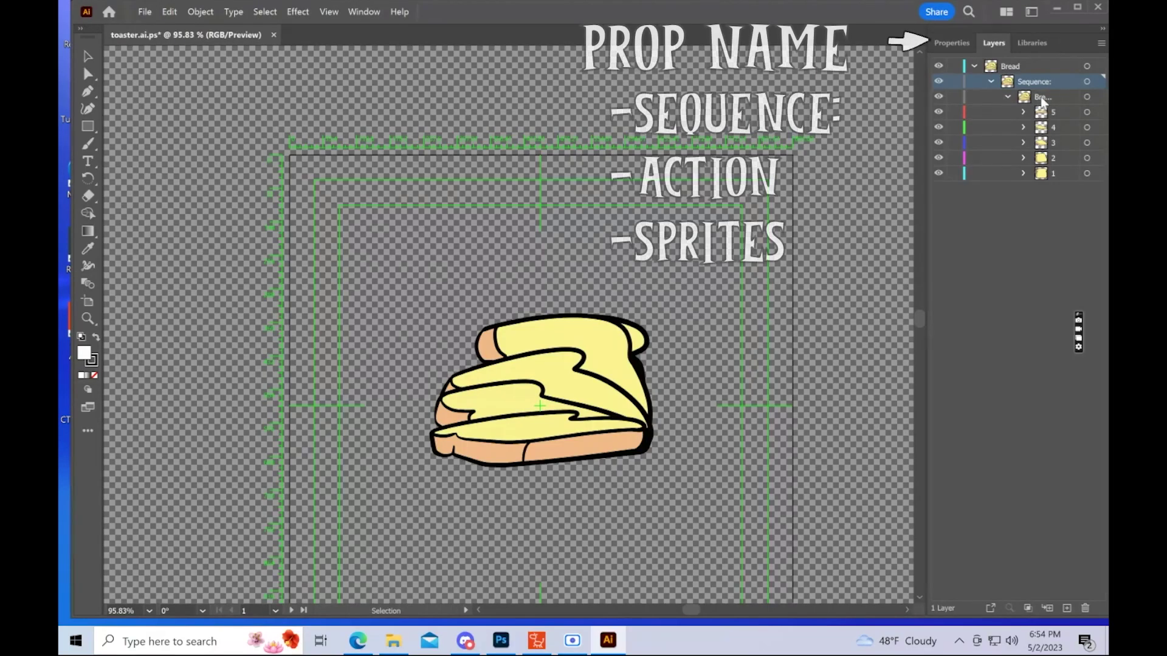
pyautogui.click(1043, 99)
pyautogui.doubleClick(1043, 97)
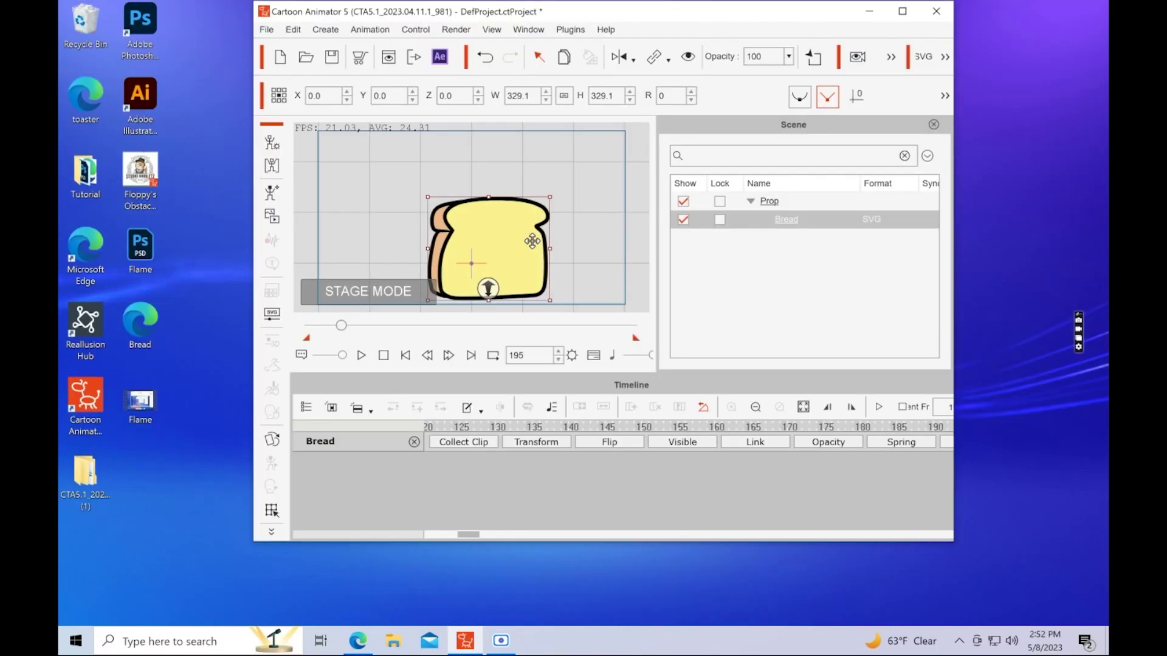
# Apply the bread prop's sequence action from its Action Menu in Cartoon Animator.
pyautogui.rightClick(532, 242)
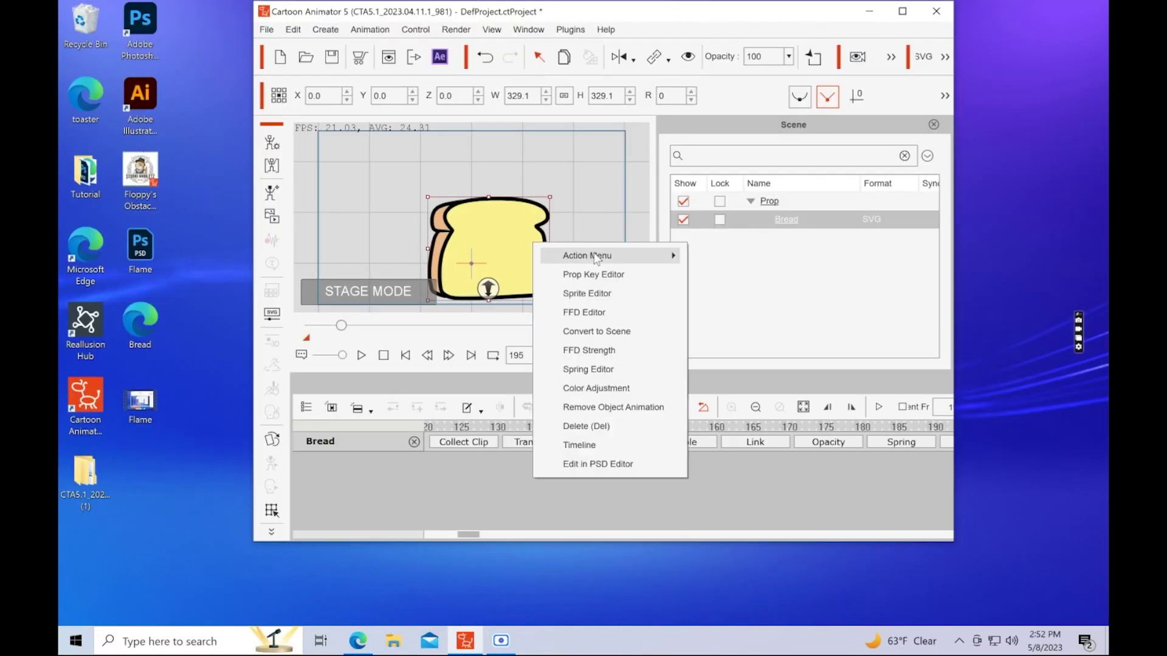
pyautogui.moveTo(644, 256)
pyautogui.click(745, 275)
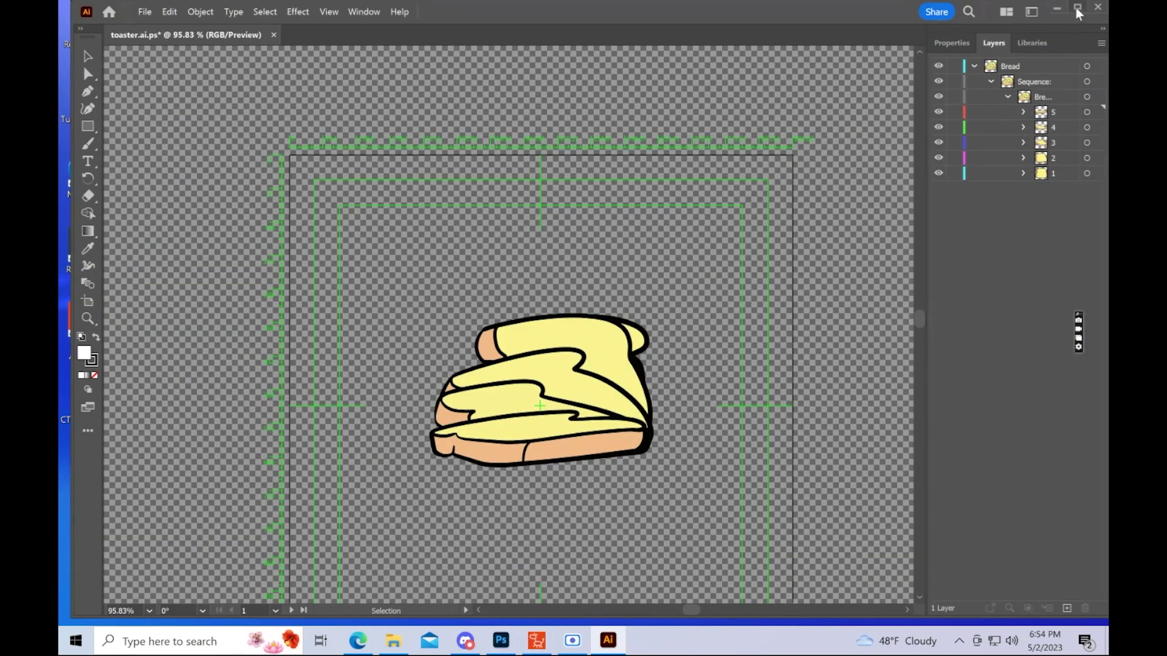
# Start saving the toaster document on the computer in Illustrator and open the choice of file formats.
pyautogui.click(1077, 10)
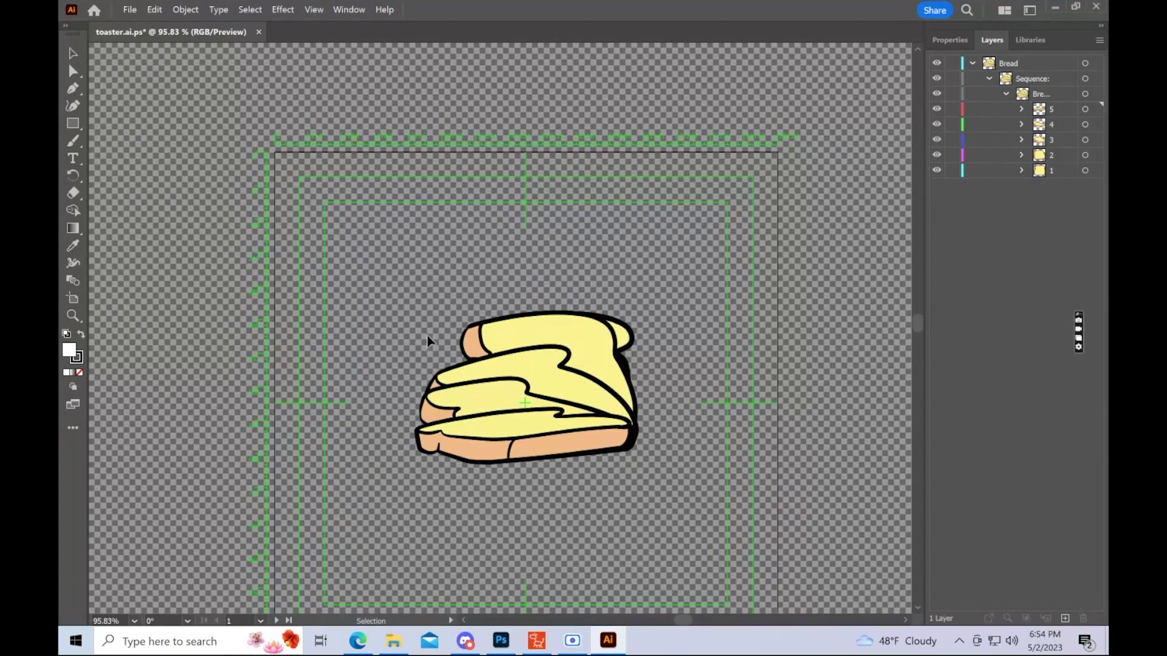
pyautogui.click(155, 139)
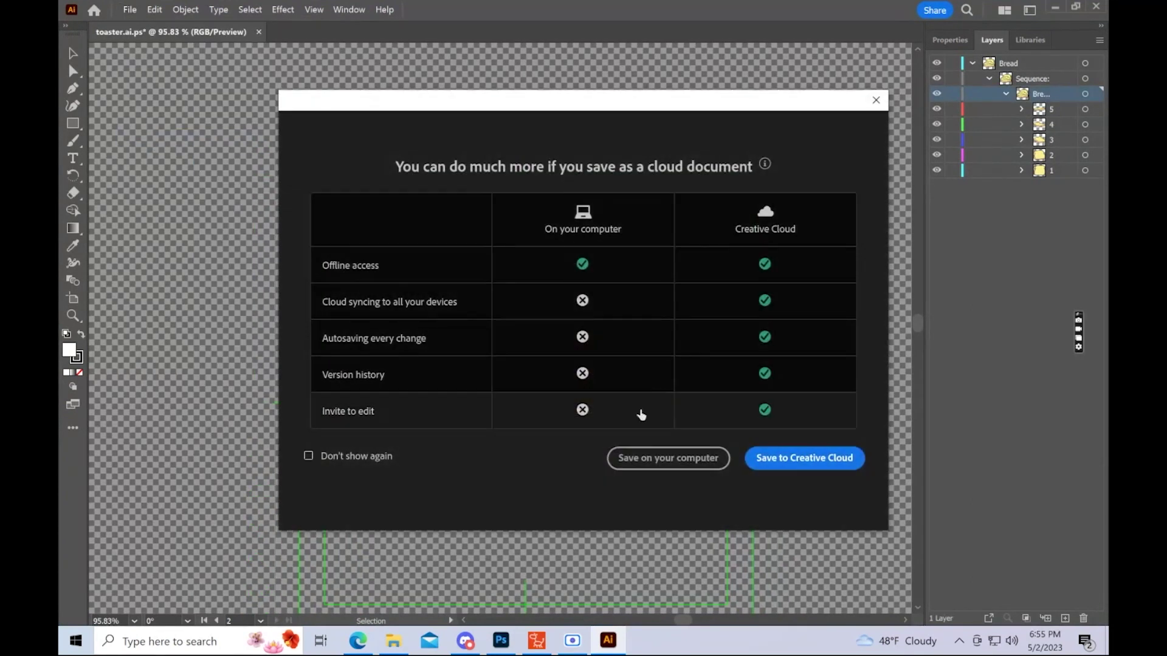
pyautogui.click(632, 459)
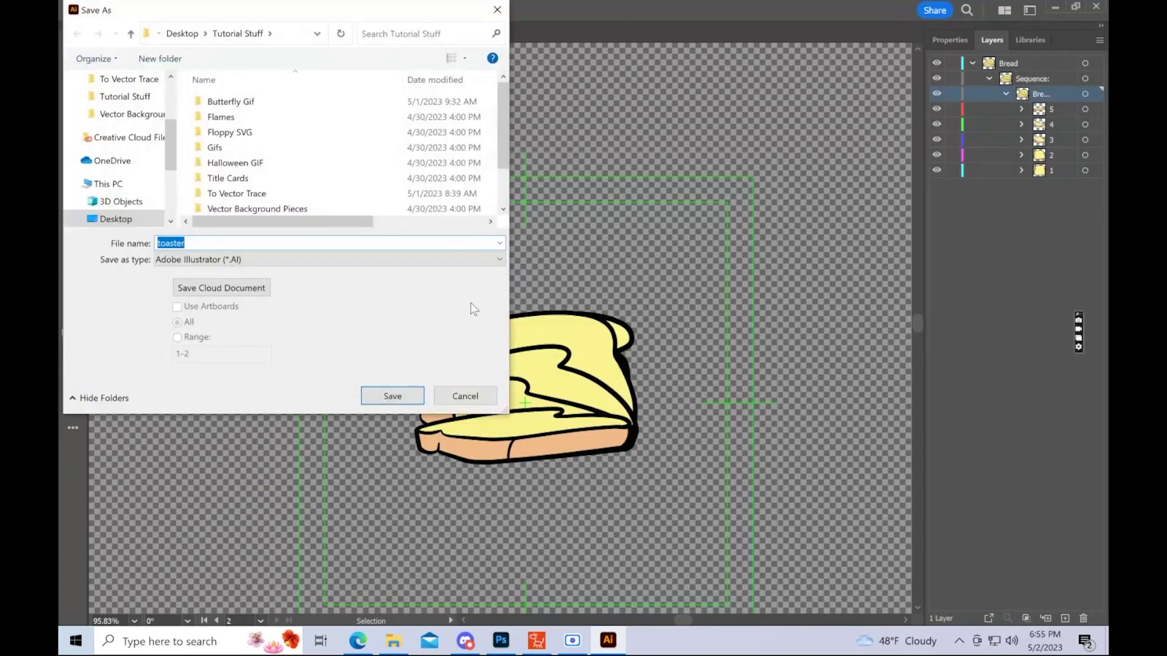
pyautogui.click(252, 258)
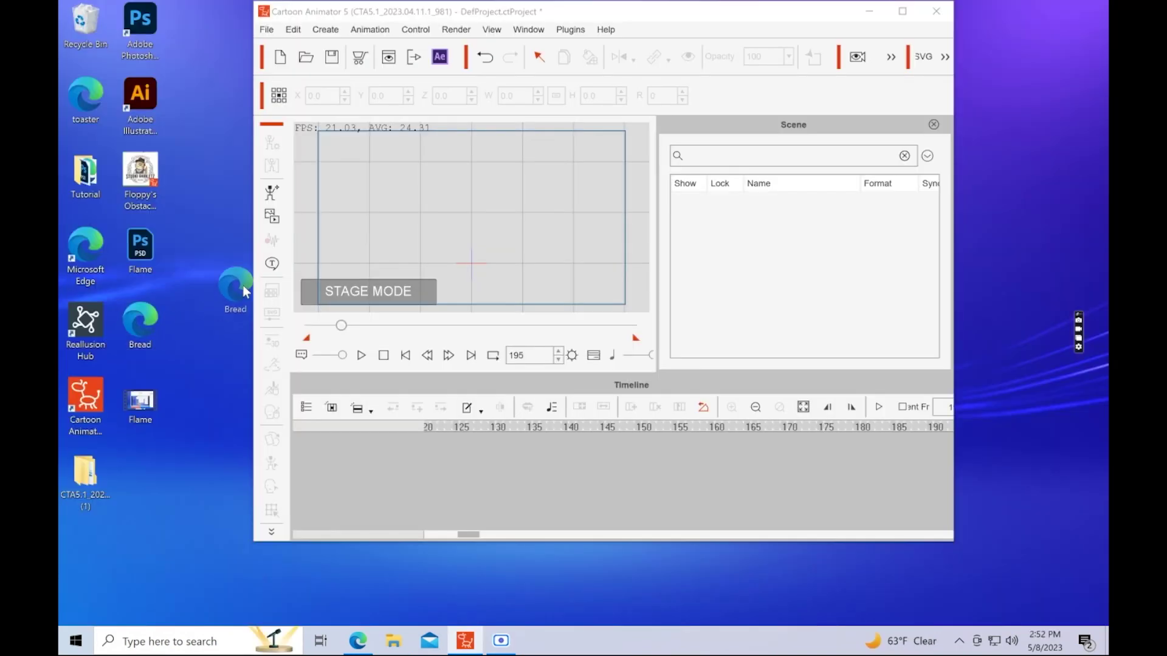
# Import the Bread file from the desktop onto the Cartoon Animator stage as a prop and play its sequence action.
pyautogui.moveTo(139, 319); pyautogui.dragTo(488, 289)
pyautogui.rightClick(534, 243)
pyautogui.moveTo(608, 255)
pyautogui.click(757, 275)
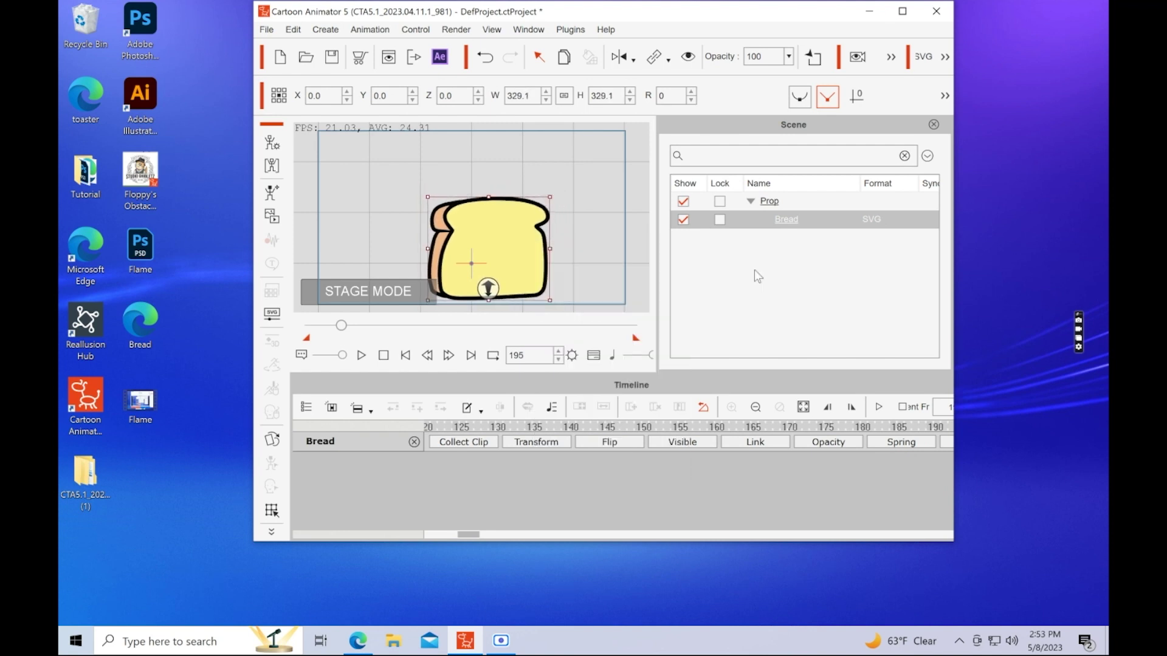
pyautogui.click(361, 355)
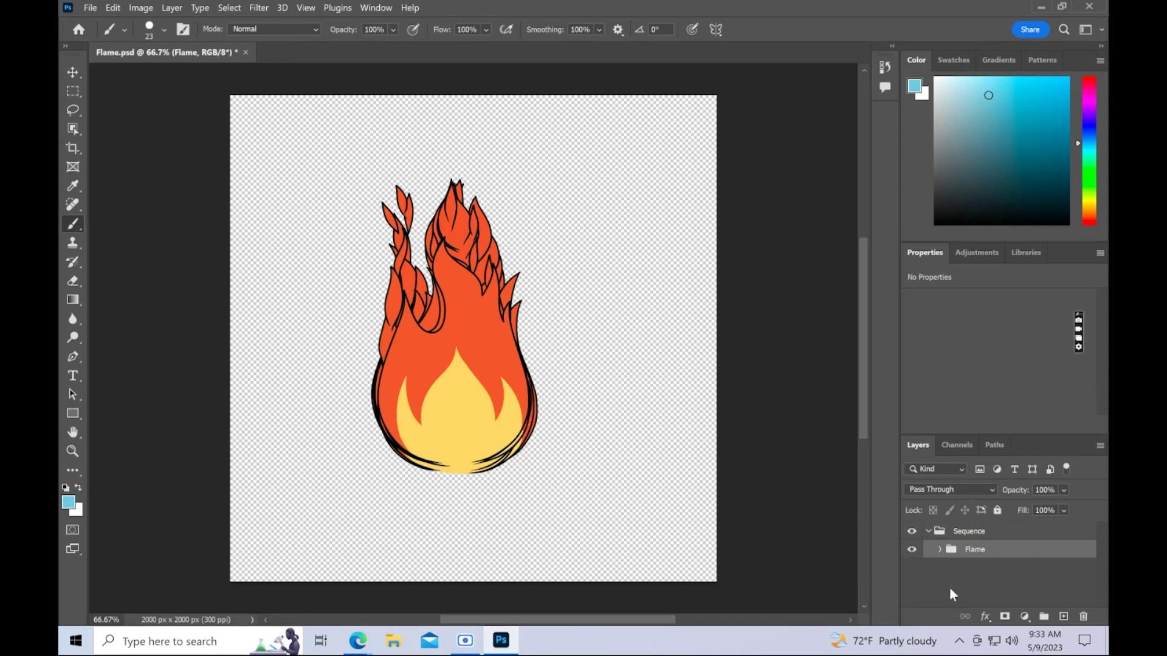
# Expand the Flame group in Flame.psd in Photoshop and examine the order of its numbered sprite layers.
pyautogui.click(940, 550)
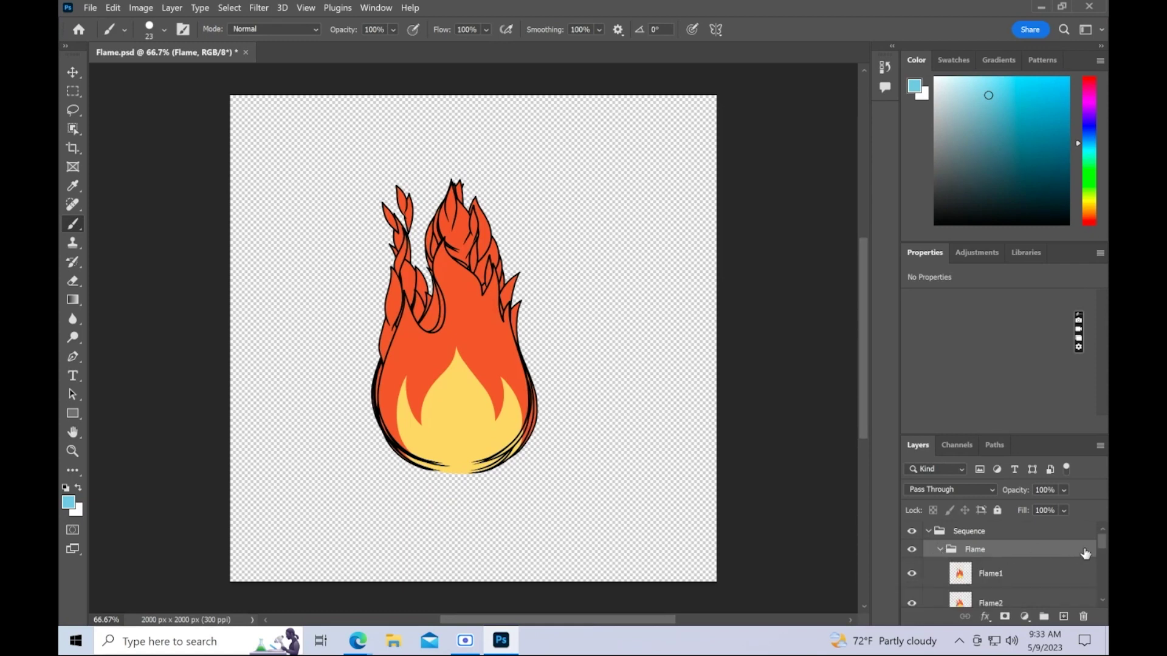
pyautogui.moveTo(1105, 542); pyautogui.dragTo(1105, 594)
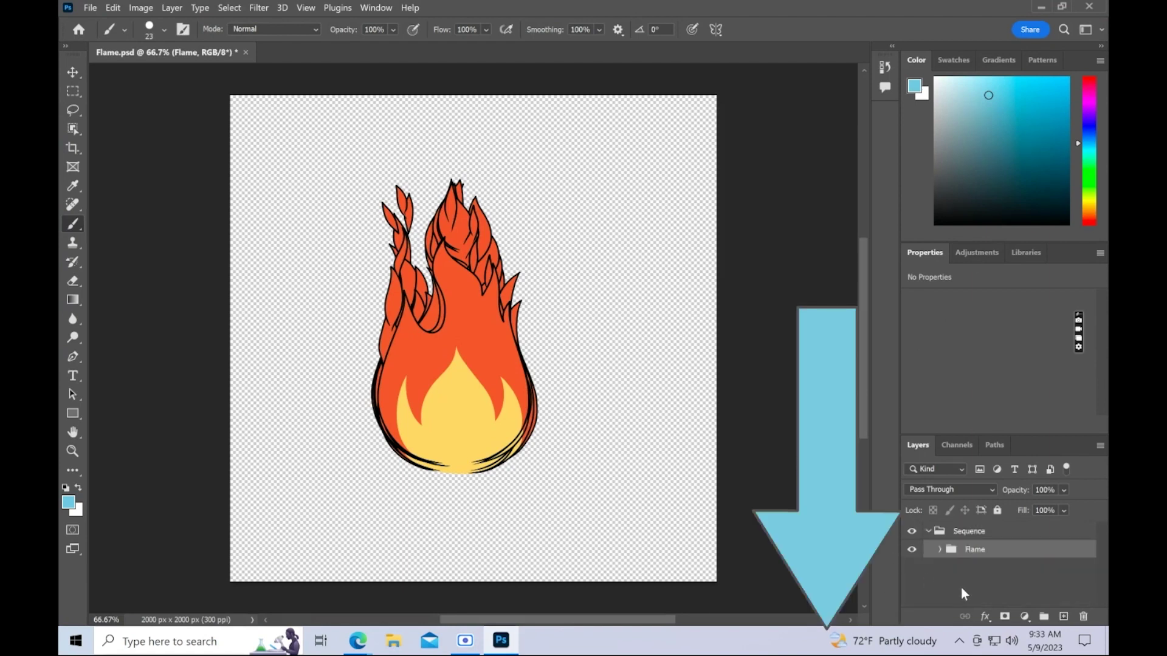
pyautogui.click(941, 550)
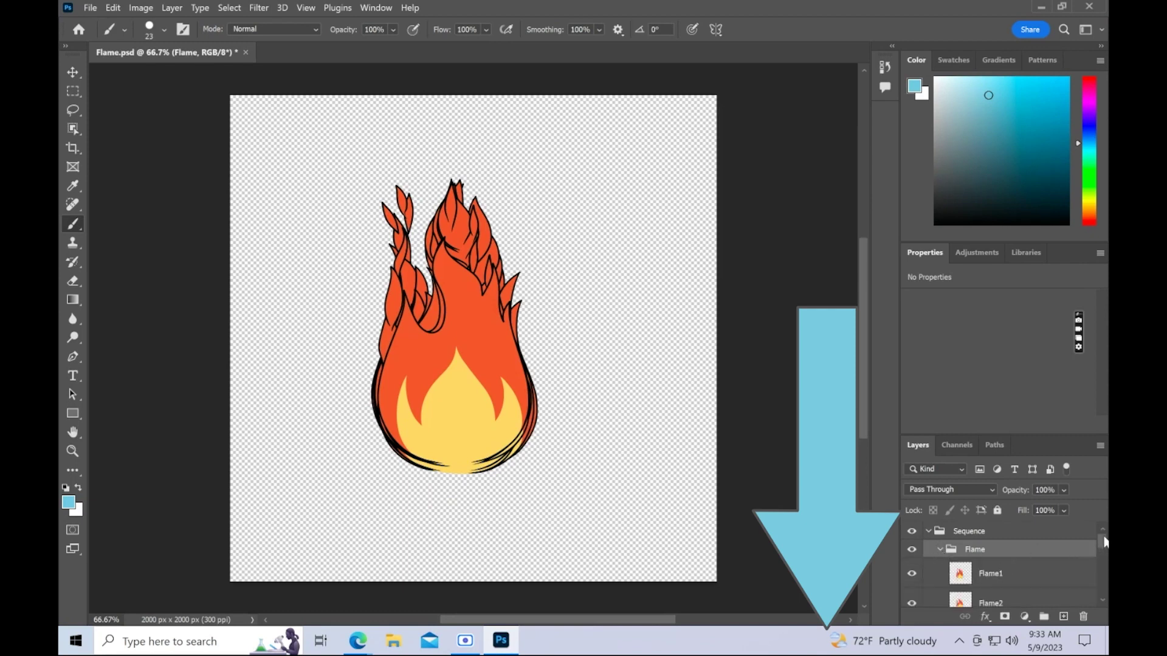
pyautogui.moveTo(1105, 549); pyautogui.dragTo(1105, 588)
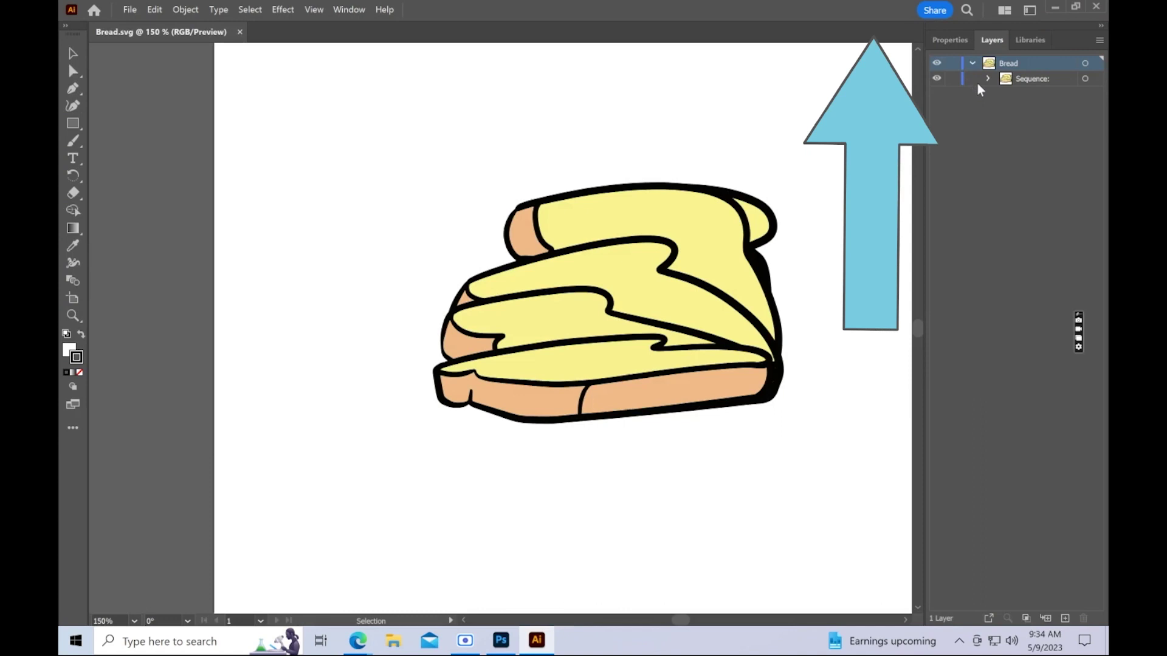
# Expand the Sequence: sublayer and its action sublayer in Bread.svg in Illustrator to examine the sprite order.
pyautogui.click(987, 79)
pyautogui.click(1004, 96)
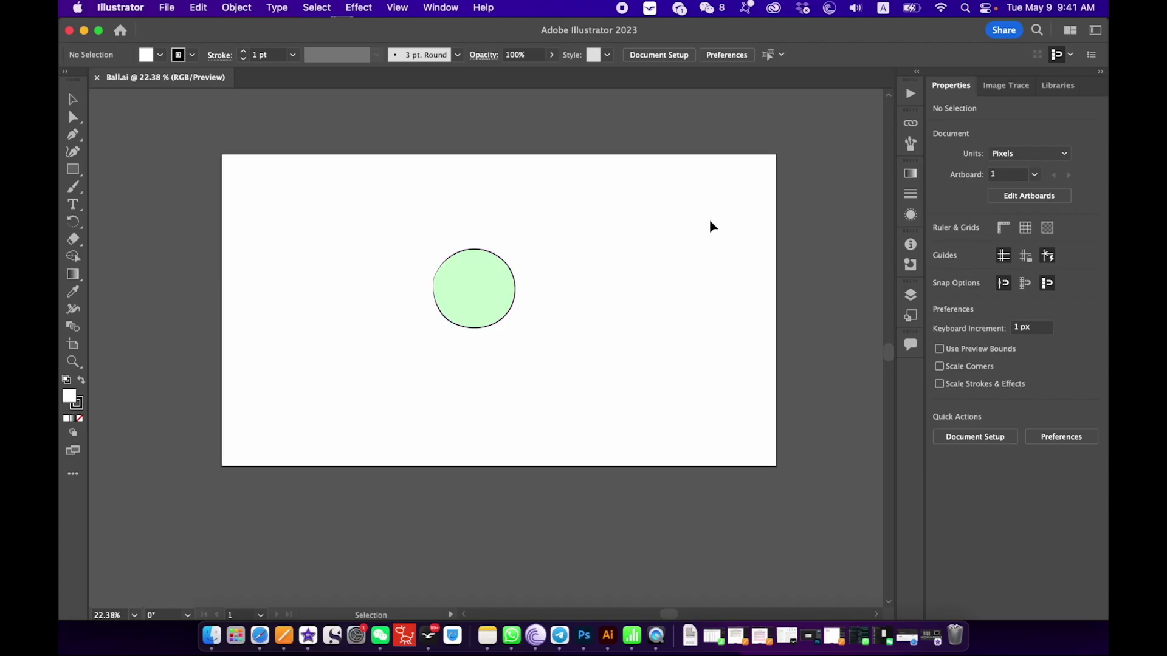
# Give the green circle's stroke in Ball.ai a lens-shaped variable width profile.
pyautogui.click(479, 302)
pyautogui.click(646, 261)
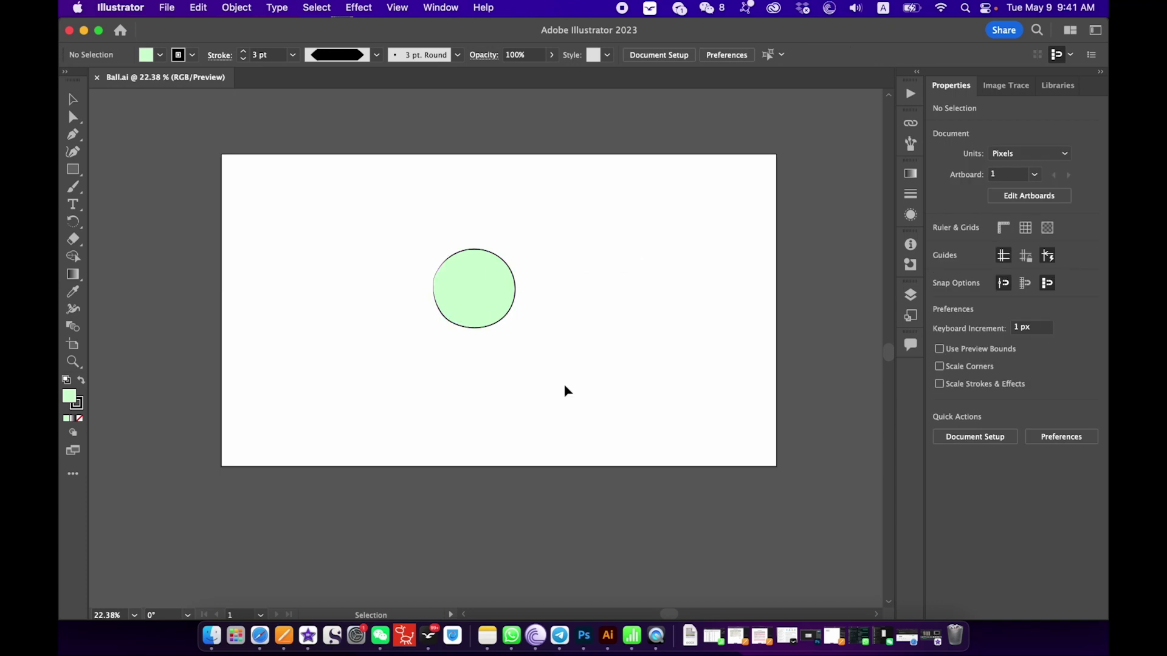
pyautogui.click(470, 255)
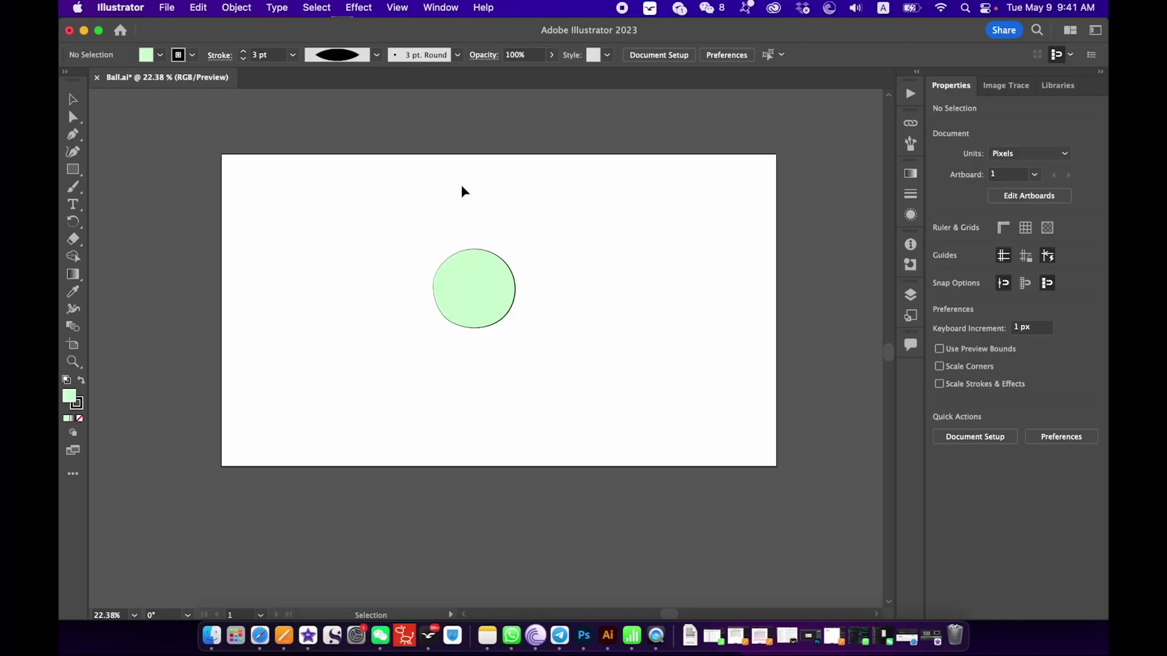
# Change the green circle's stroke to the half-ellipse variable width profile and deselect the circle.
pyautogui.click(496, 294)
pyautogui.click(377, 55)
pyautogui.click(343, 216)
pyautogui.click(486, 211)
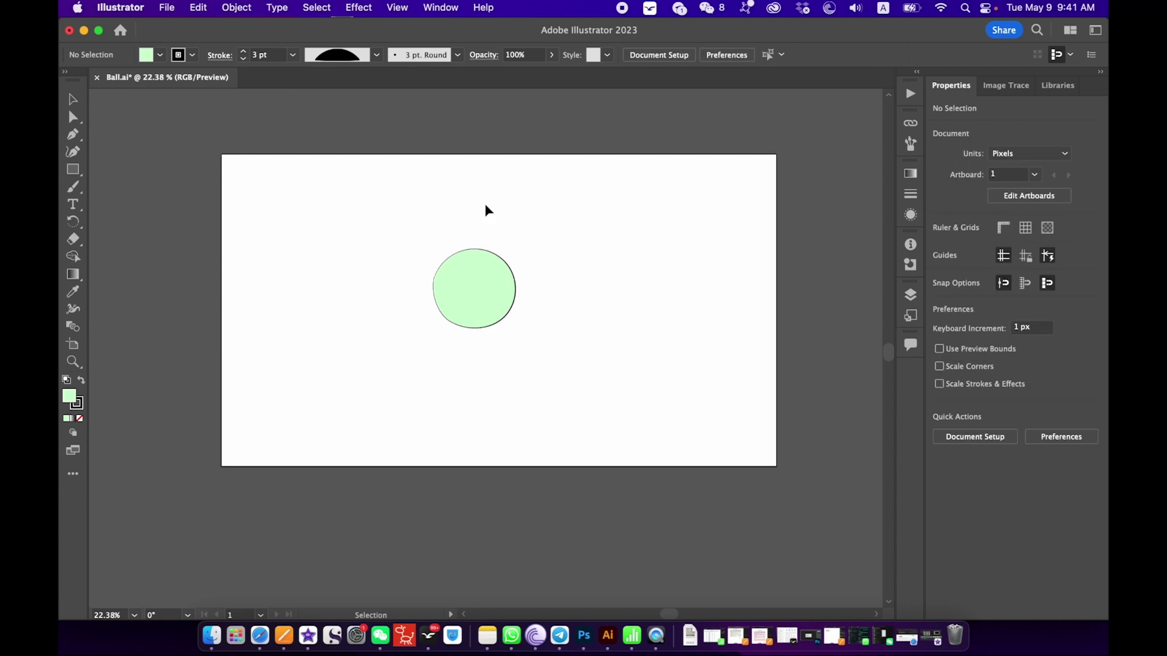
# Apply the double-bulge variable width profile to the green circle's stroke, check it deselected, and reselect the circle.
pyautogui.click(477, 294)
pyautogui.click(377, 55)
pyautogui.click(340, 128)
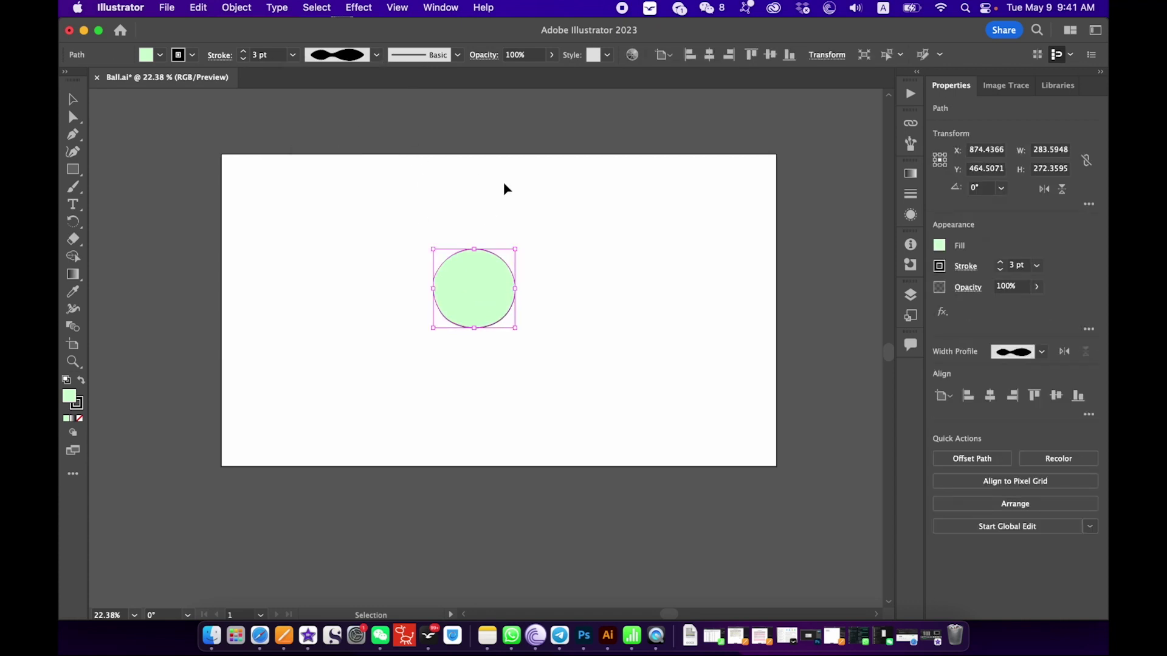
pyautogui.click(560, 276)
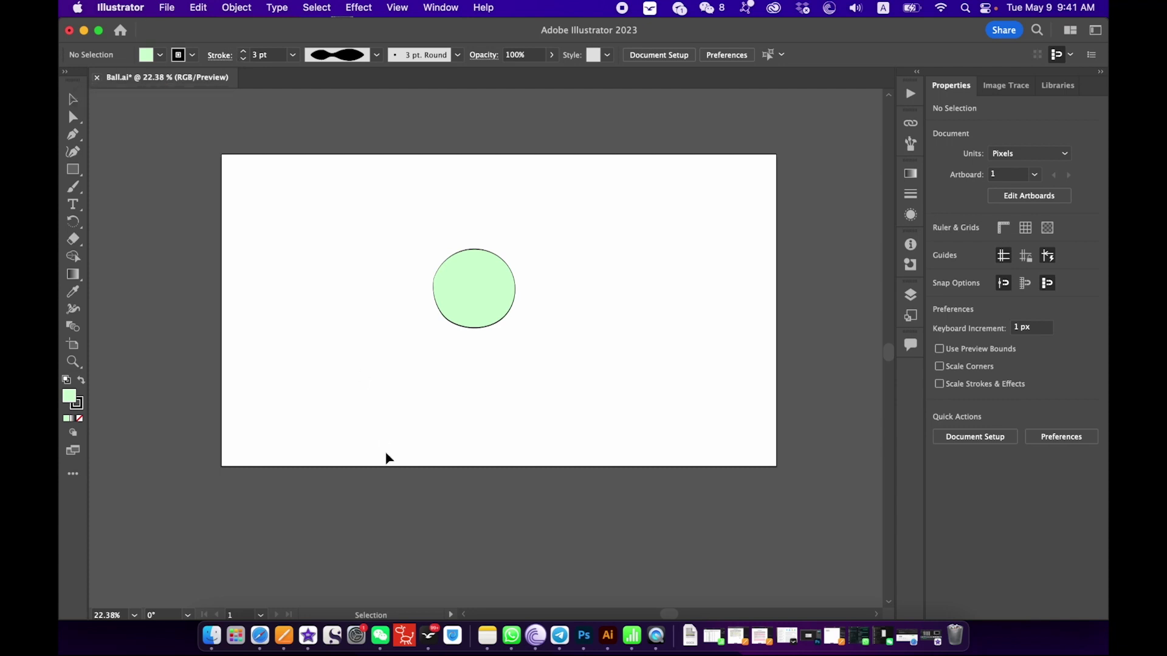
pyautogui.click(497, 291)
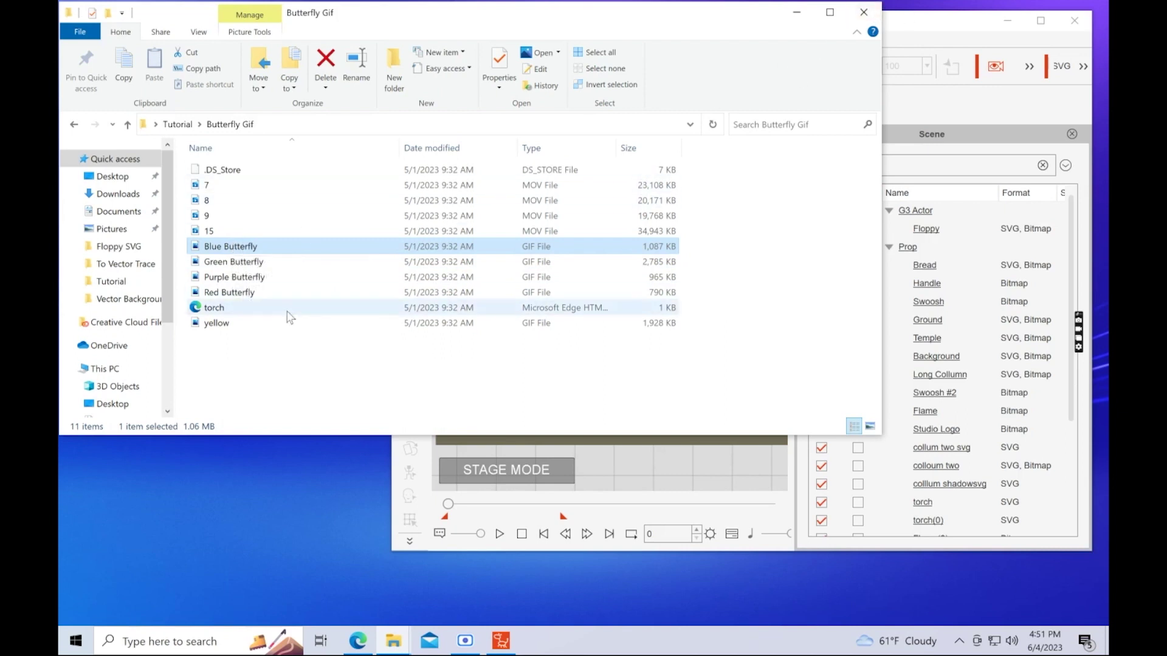
# Import the Blue Butterfly GIF from the Butterfly Gif folder into Cartoon Animator as a prop that loops forever, and maximize the project window.
pyautogui.moveTo(228, 249); pyautogui.dragTo(531, 292)
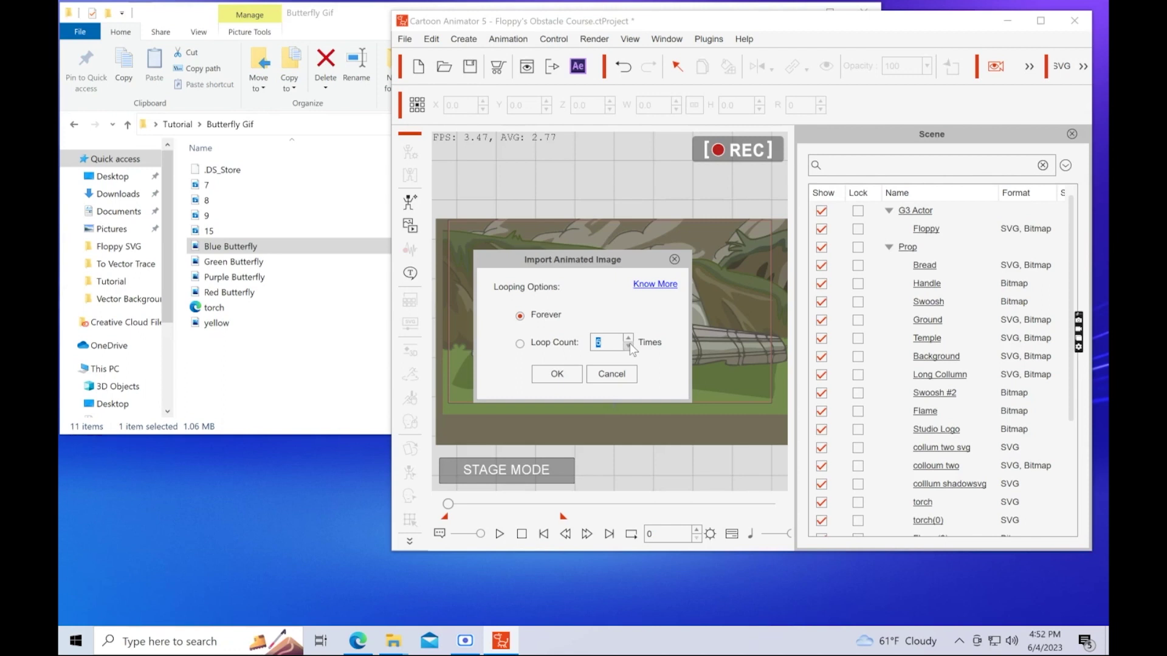
pyautogui.click(630, 345)
pyautogui.click(557, 374)
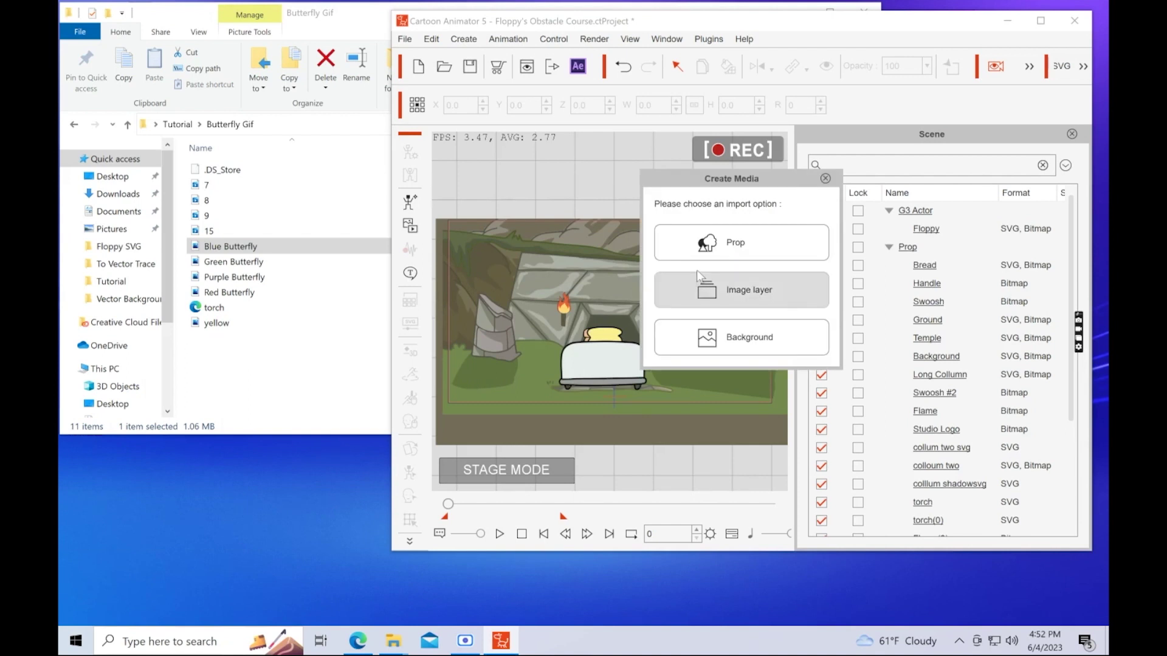
pyautogui.click(705, 254)
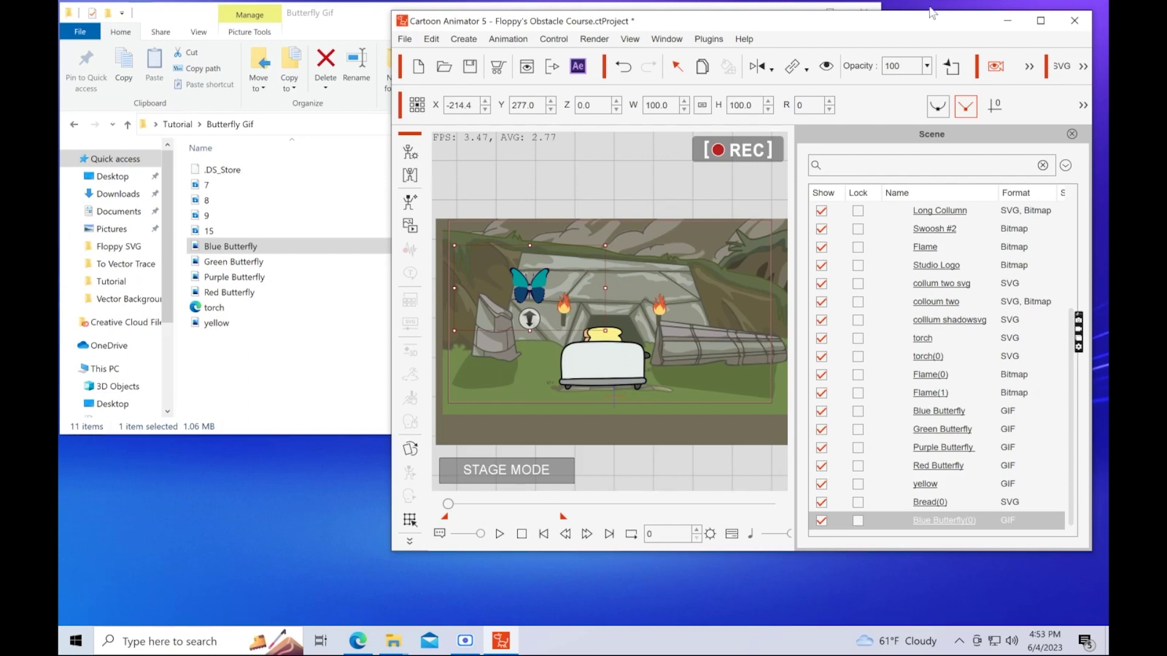
pyautogui.click(1041, 20)
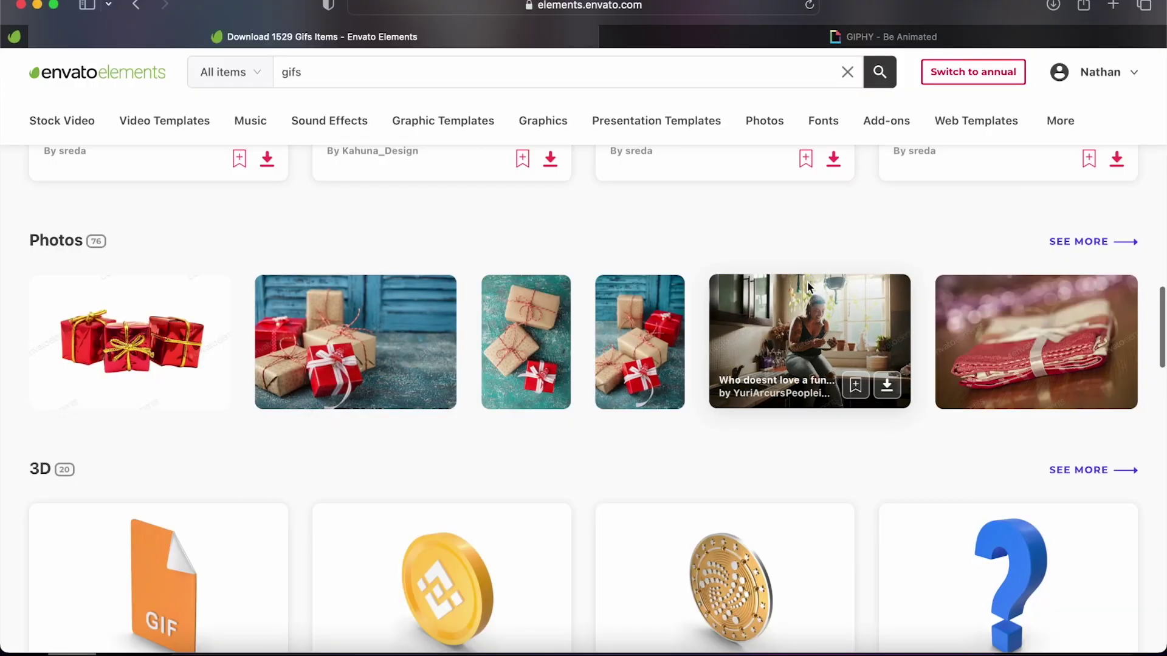
# Browse the "gifs" results on Envato Elements and the trending and artist GIFs on GIPHY for ready-made animated images.
pyautogui.scroll(-3, 808, 286)
pyautogui.scroll(20, 809, 286)
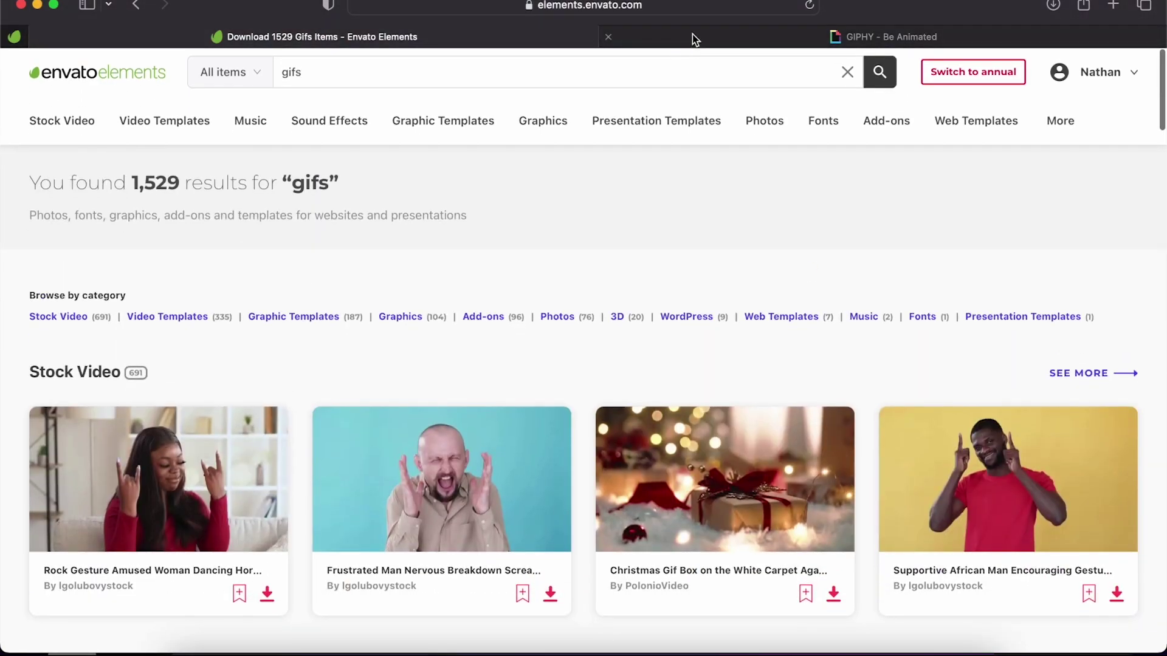
pyautogui.click(691, 35)
pyautogui.scroll(-2, 620, 474)
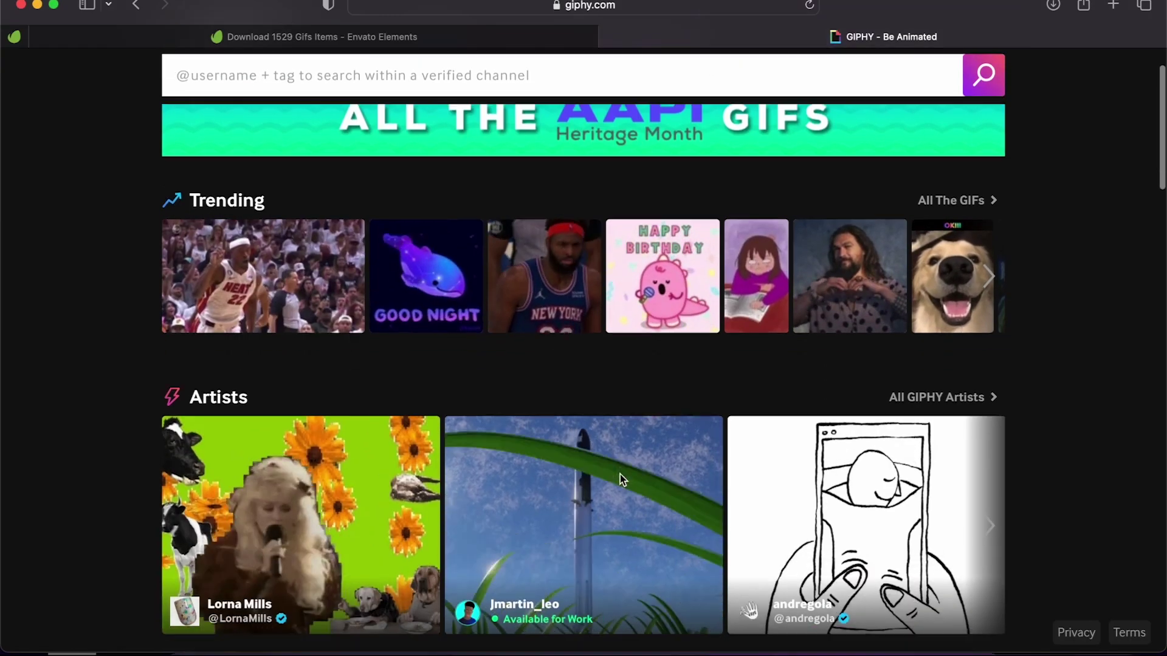
pyautogui.scroll(-10, 619, 474)
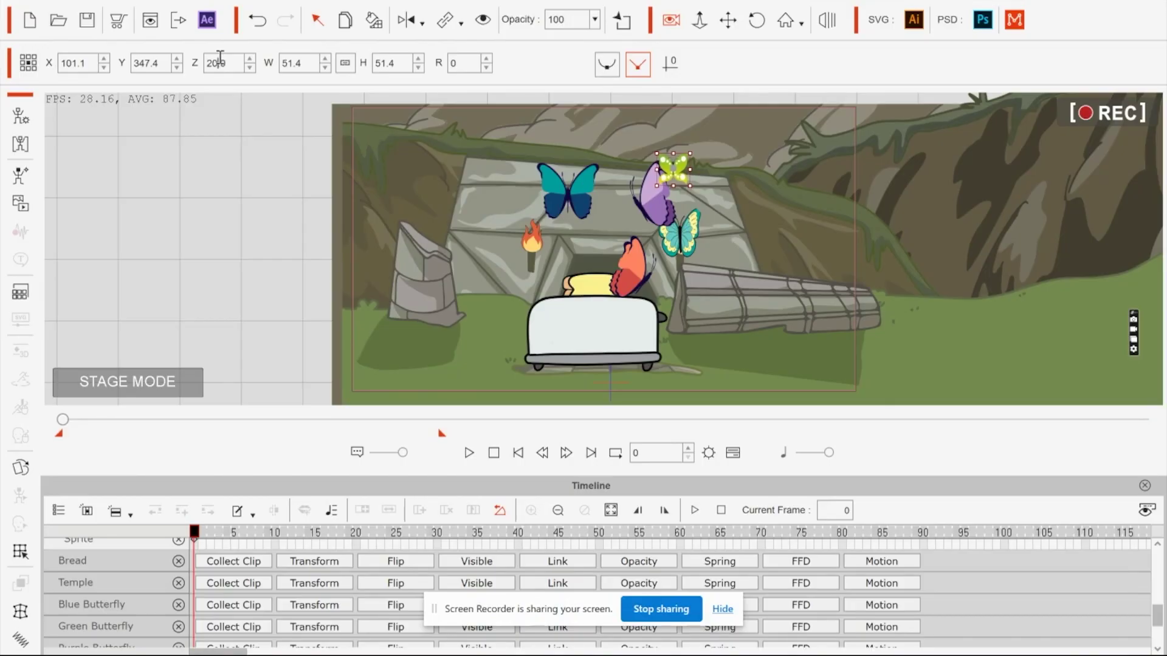
# Open the Z position value of the small yellow-green butterfly for editing in Cartoon Animator.
pyautogui.click(220, 61)
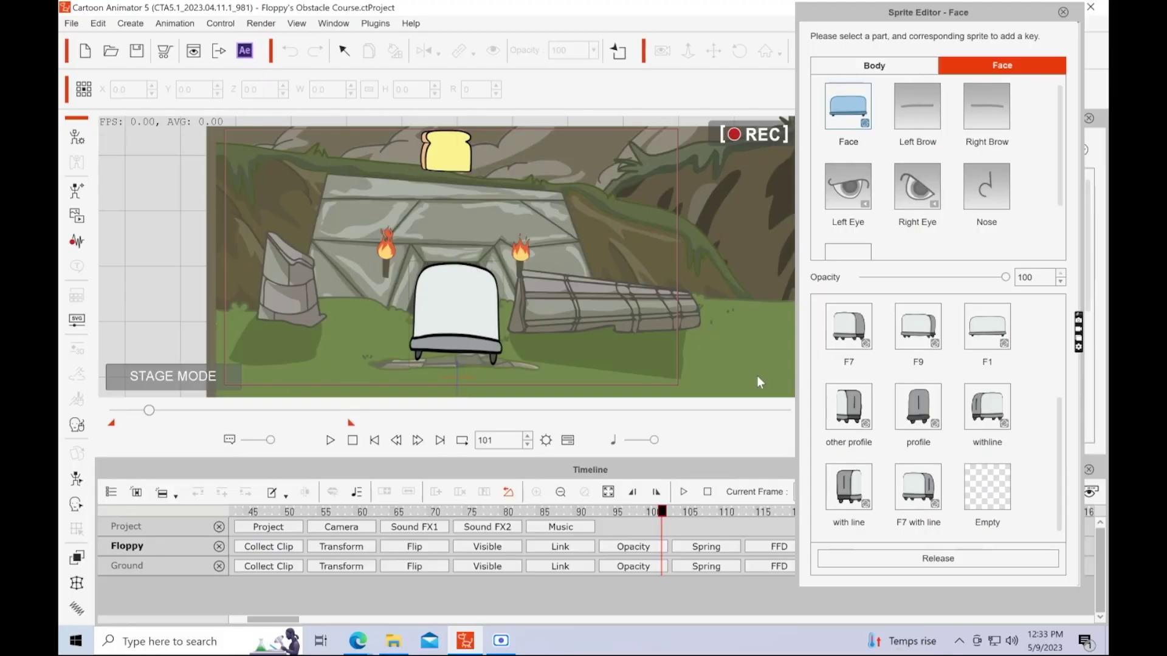
# Step frame by frame back and forth between frames 101 and 92 to examine Floppy's sprite changes during the spin.
pyautogui.press('Left')
pyautogui.press('Left')
pyautogui.press('Left')
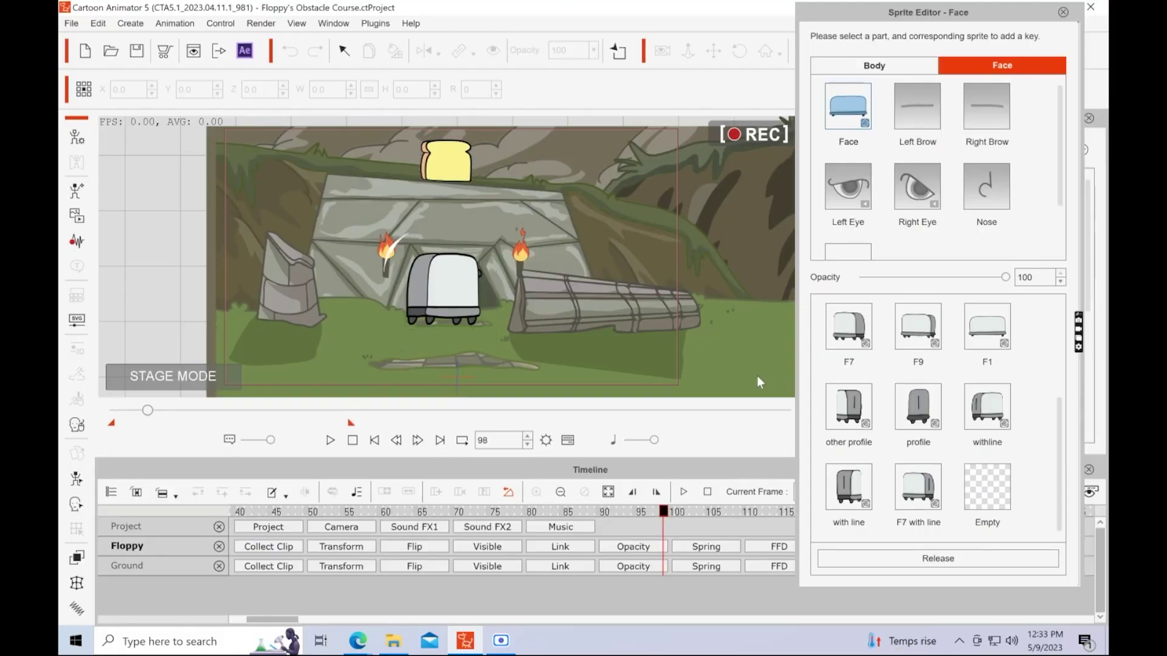
pyautogui.press('Left')
pyautogui.press('Left')
pyautogui.press('Left')
pyautogui.press('Left')
pyautogui.press('Left')
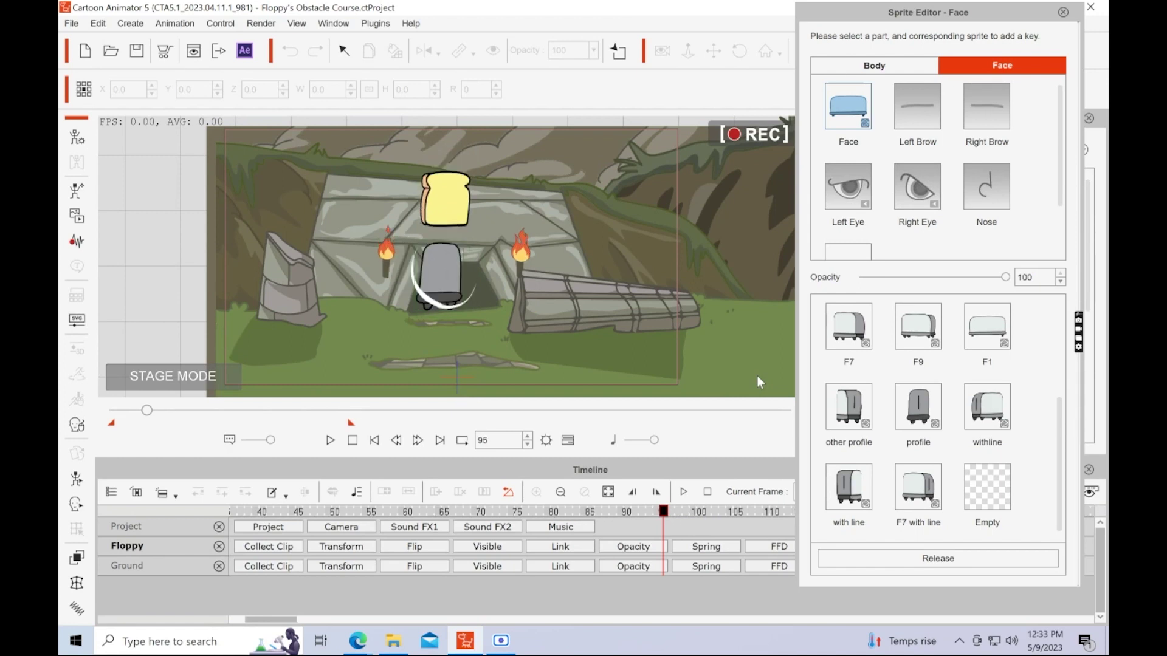
pyautogui.press('Left')
pyautogui.press('Left')
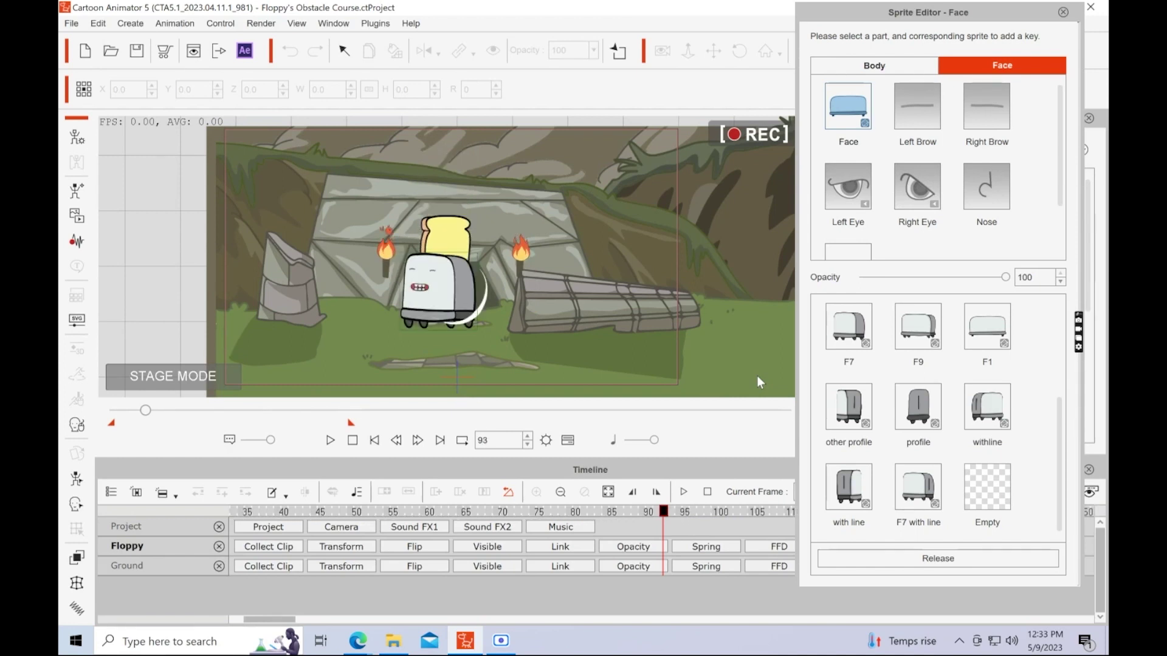
pyautogui.press('Right')
pyautogui.press('Right')
pyautogui.press('Right')
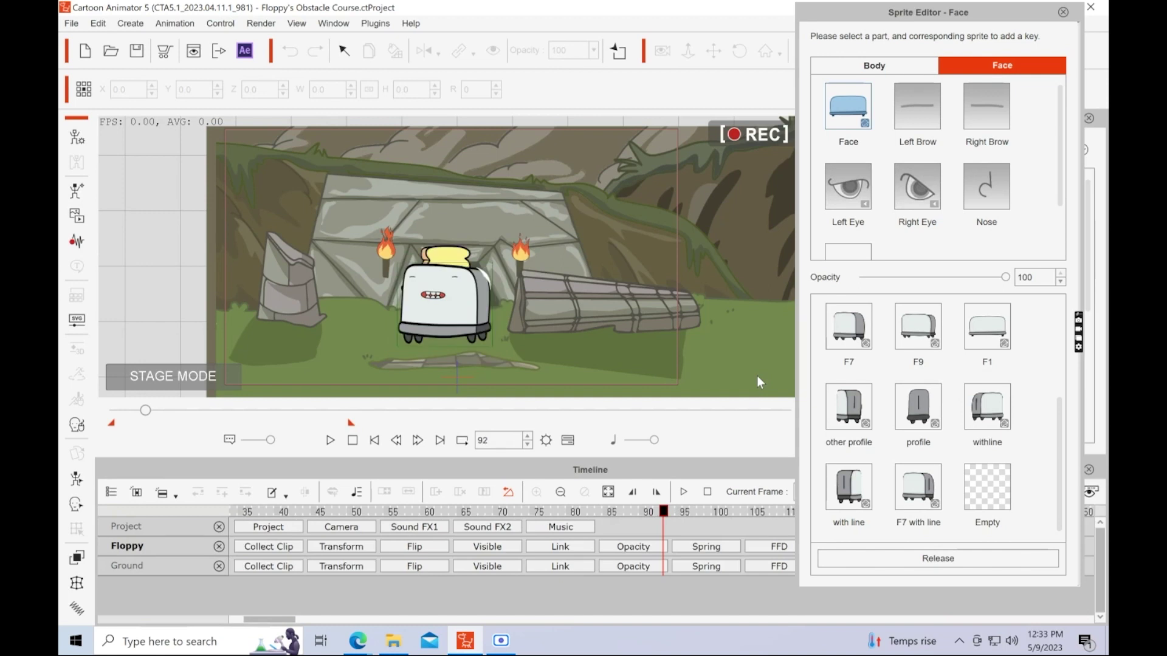
pyautogui.press('Right')
pyautogui.press('Right')
pyautogui.press('Right')
pyautogui.press('Right')
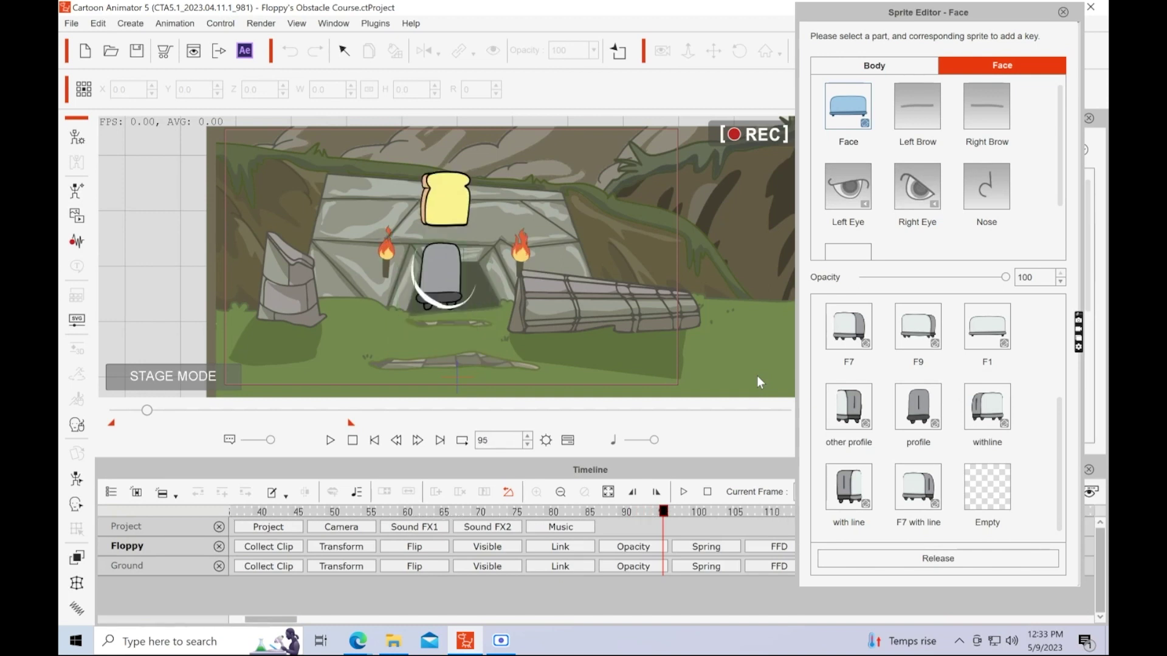
pyautogui.press('Right')
pyautogui.press('Right')
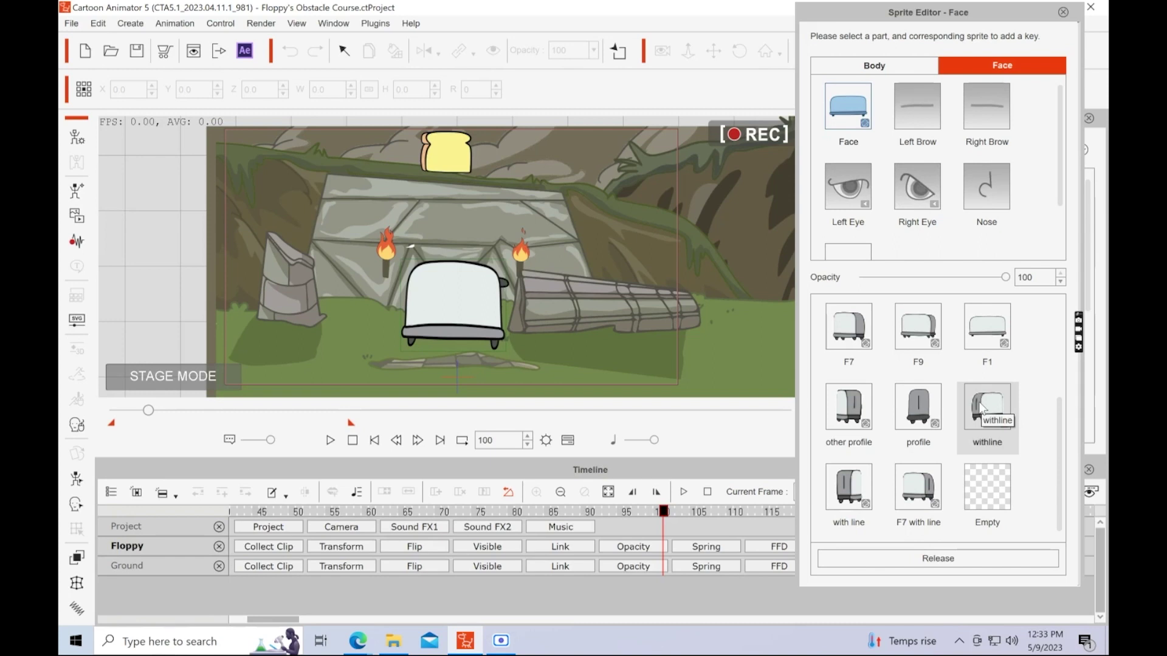
# Scrub the scene ahead through frame 275 to frame 309 to examine Floppy's animation after the spin.
pyautogui.click(208, 411)
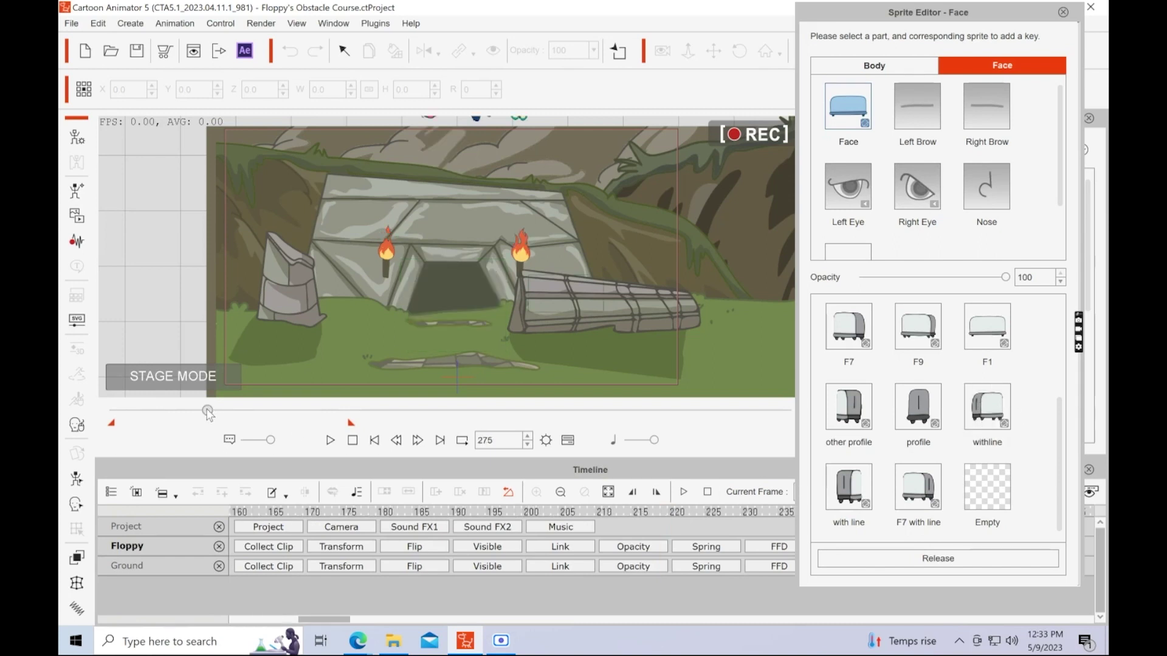
pyautogui.moveTo(208, 411); pyautogui.dragTo(219, 411)
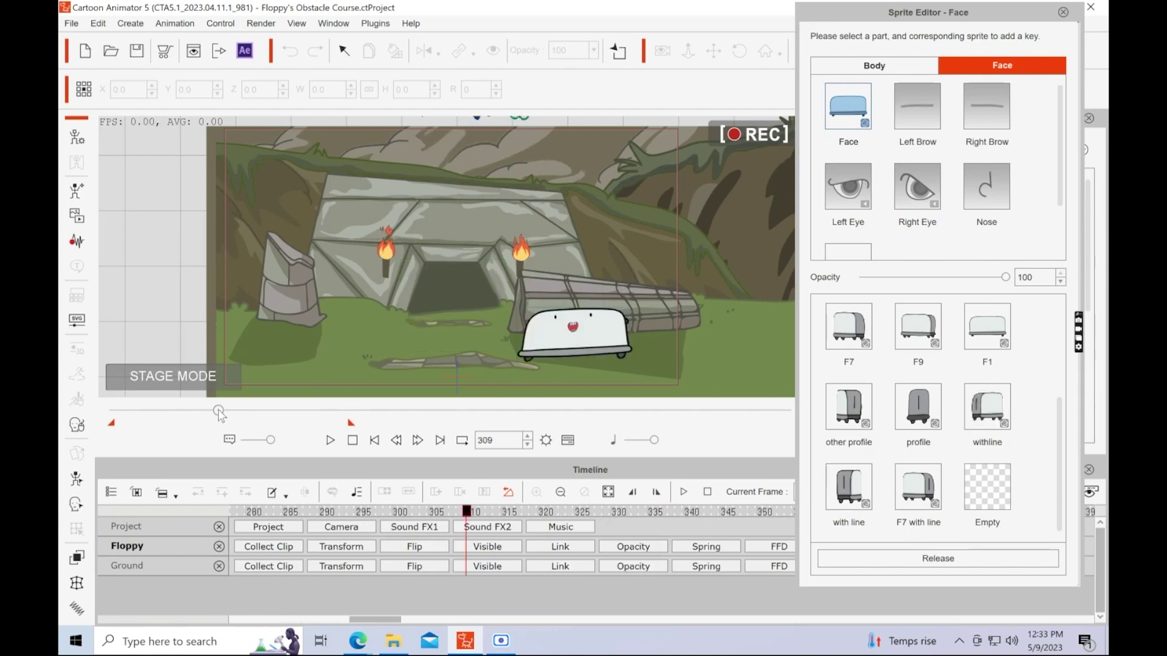